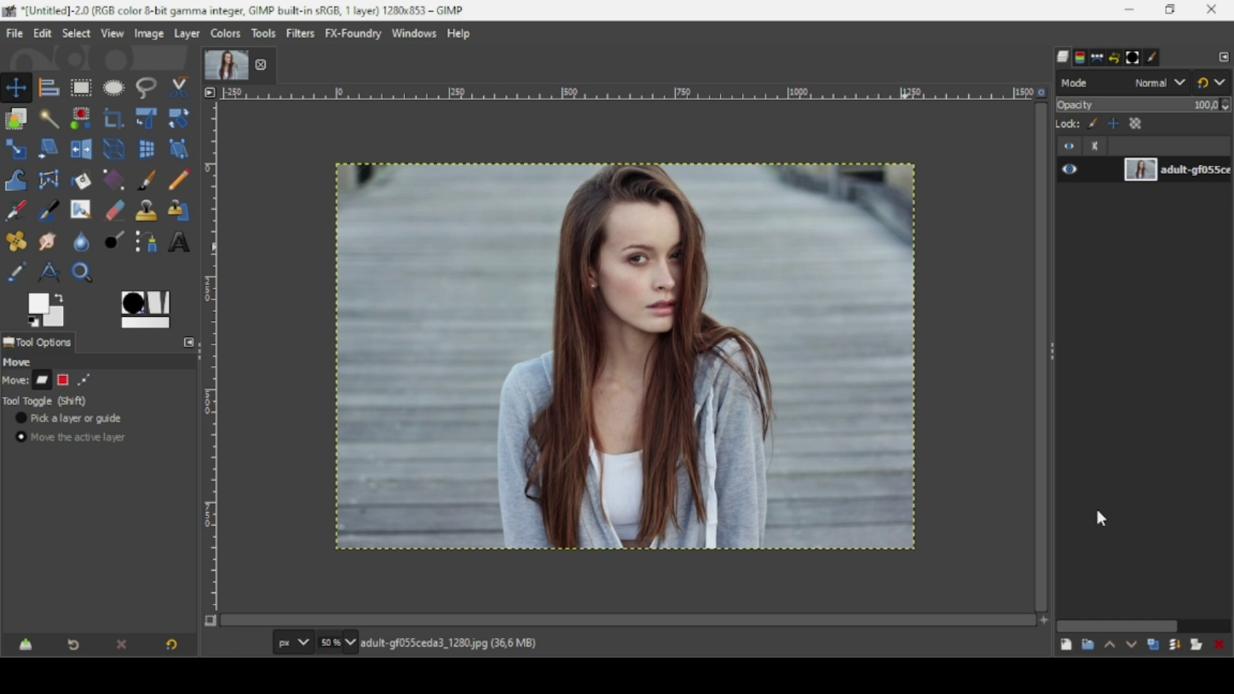
- Create transparent layer N and stroke a 1 px diagonal path from the top-left to bottom-right corner
click(1067, 645)
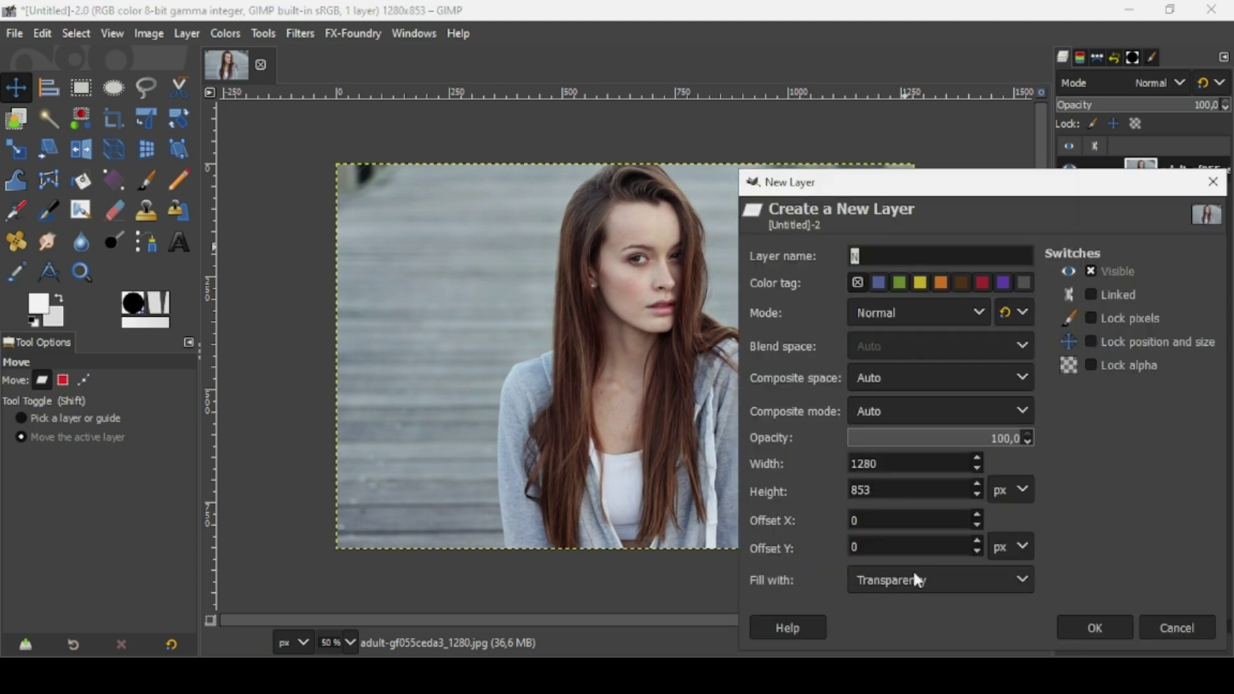
click(1107, 632)
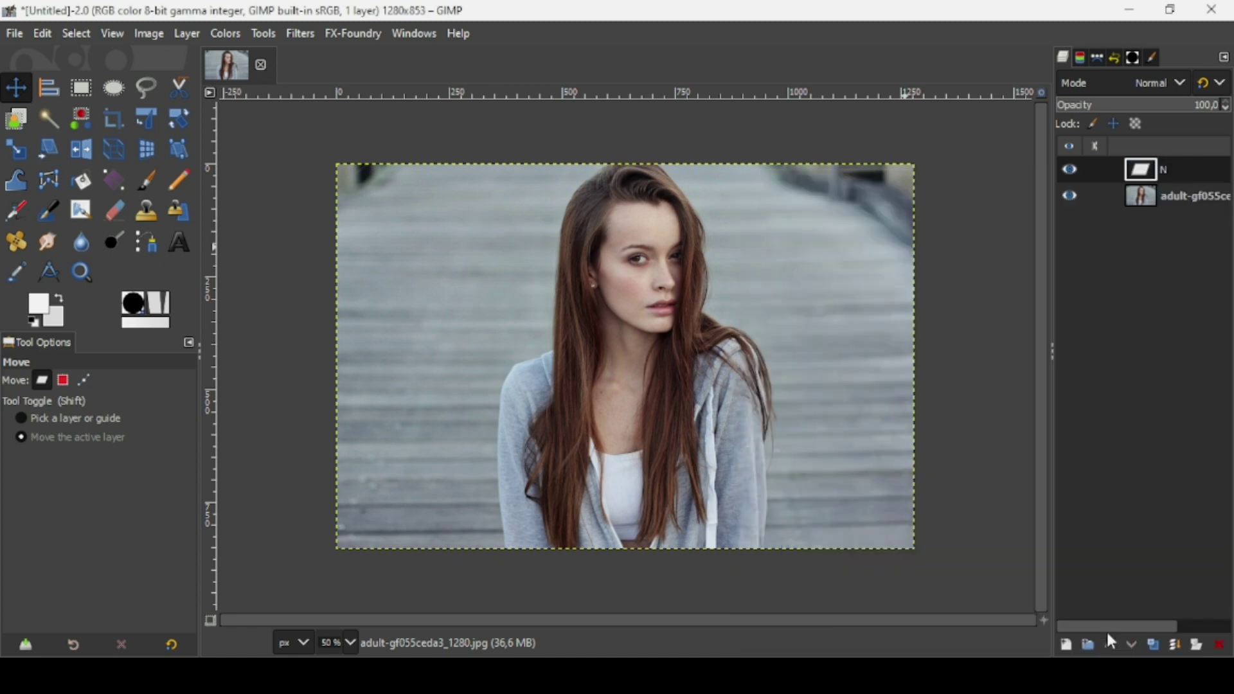
click(147, 242)
click(283, 127)
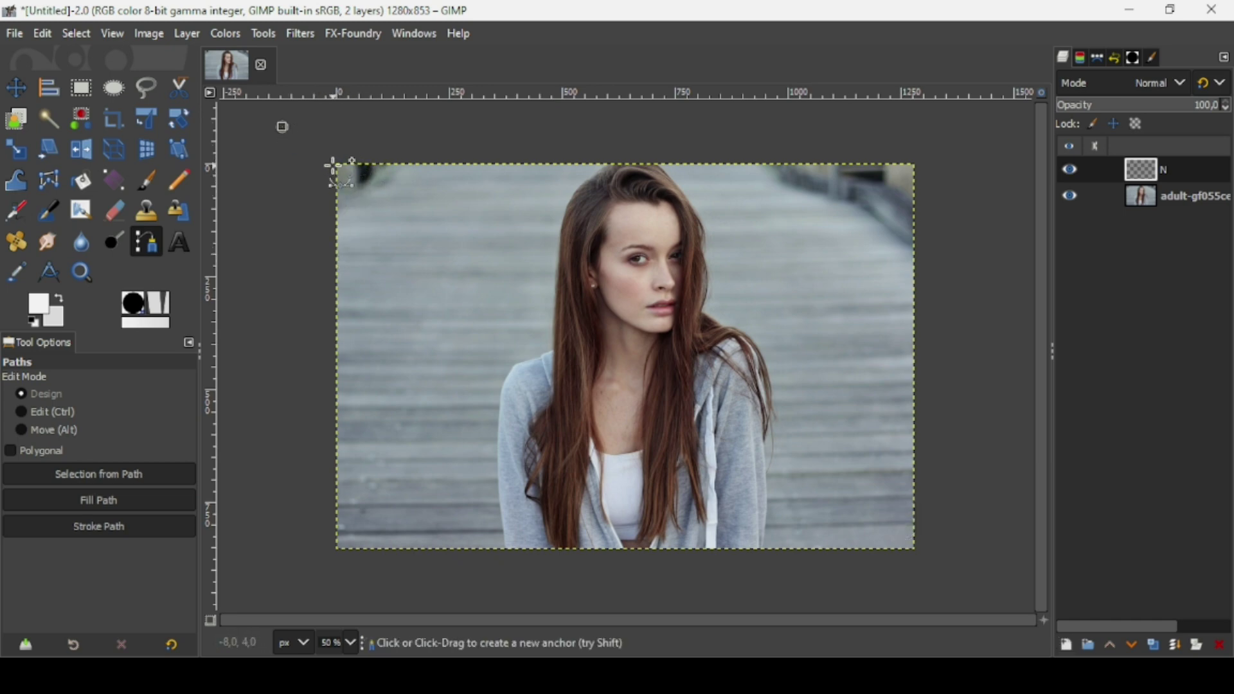
click(948, 570)
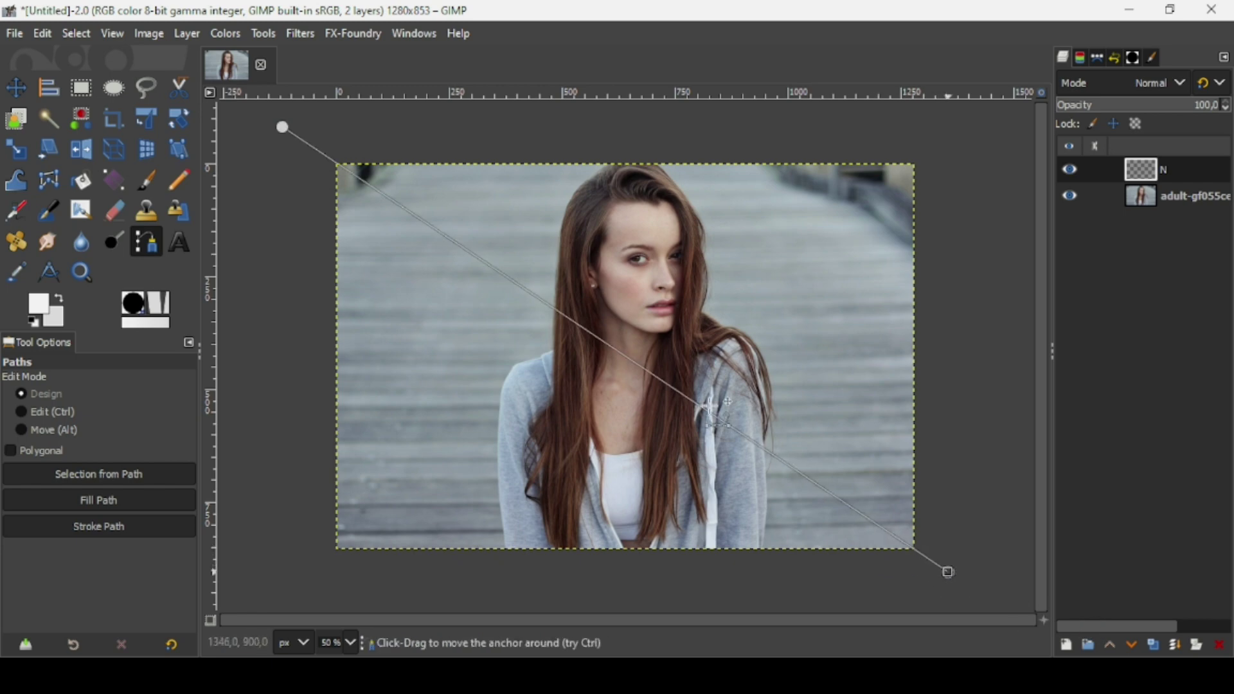
click(282, 127)
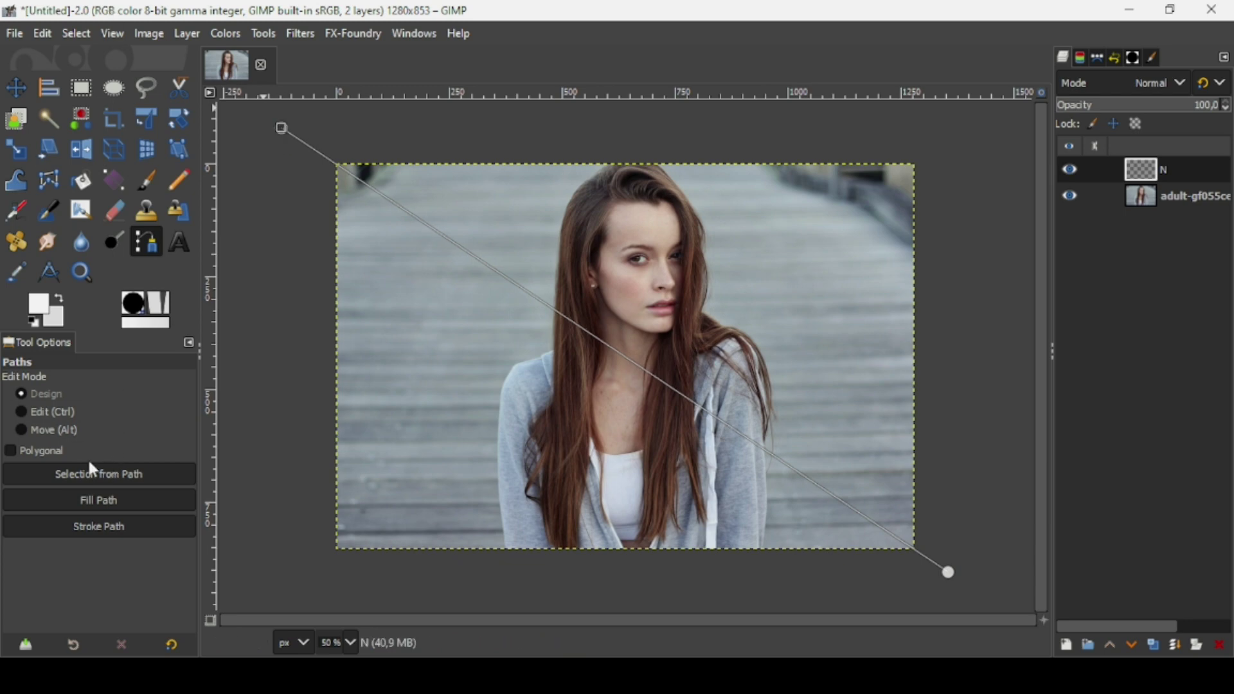
click(113, 525)
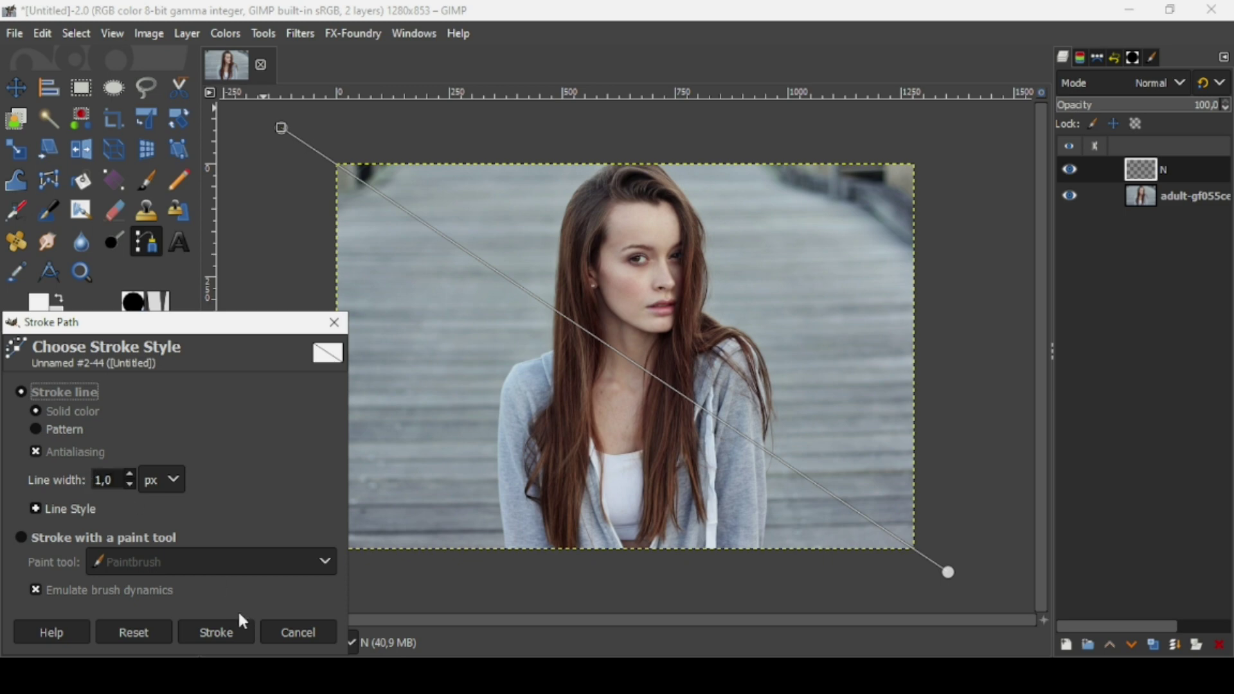
click(226, 624)
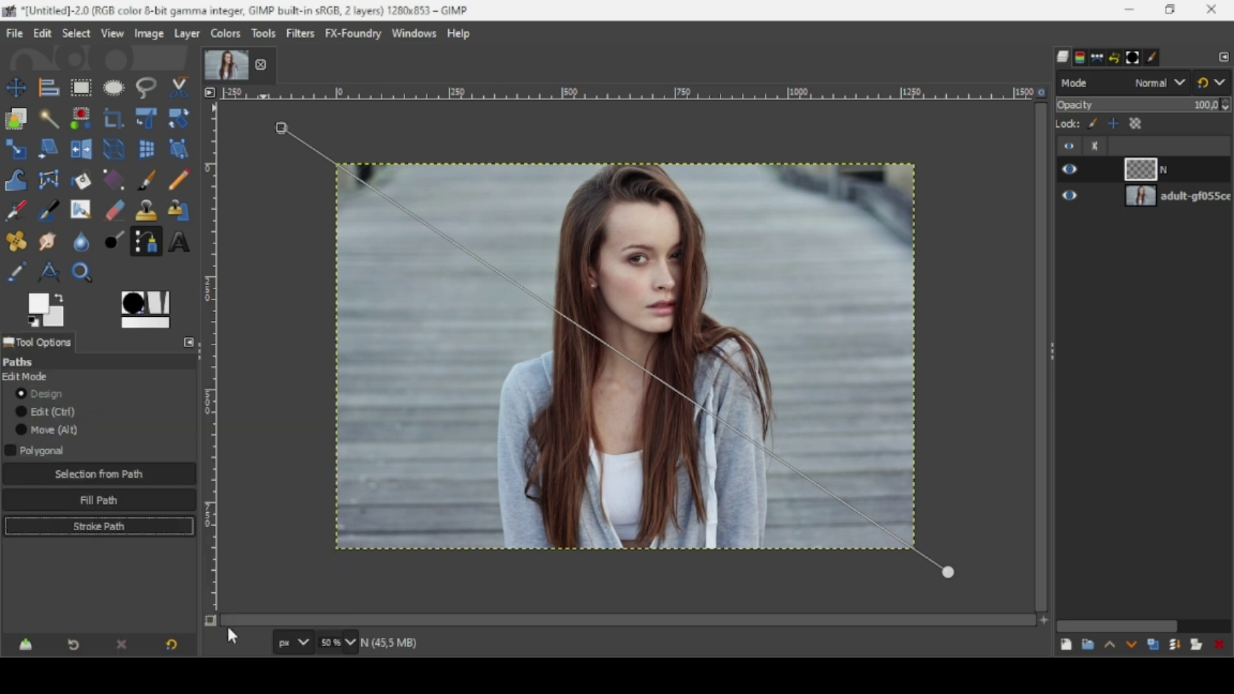
click(16, 87)
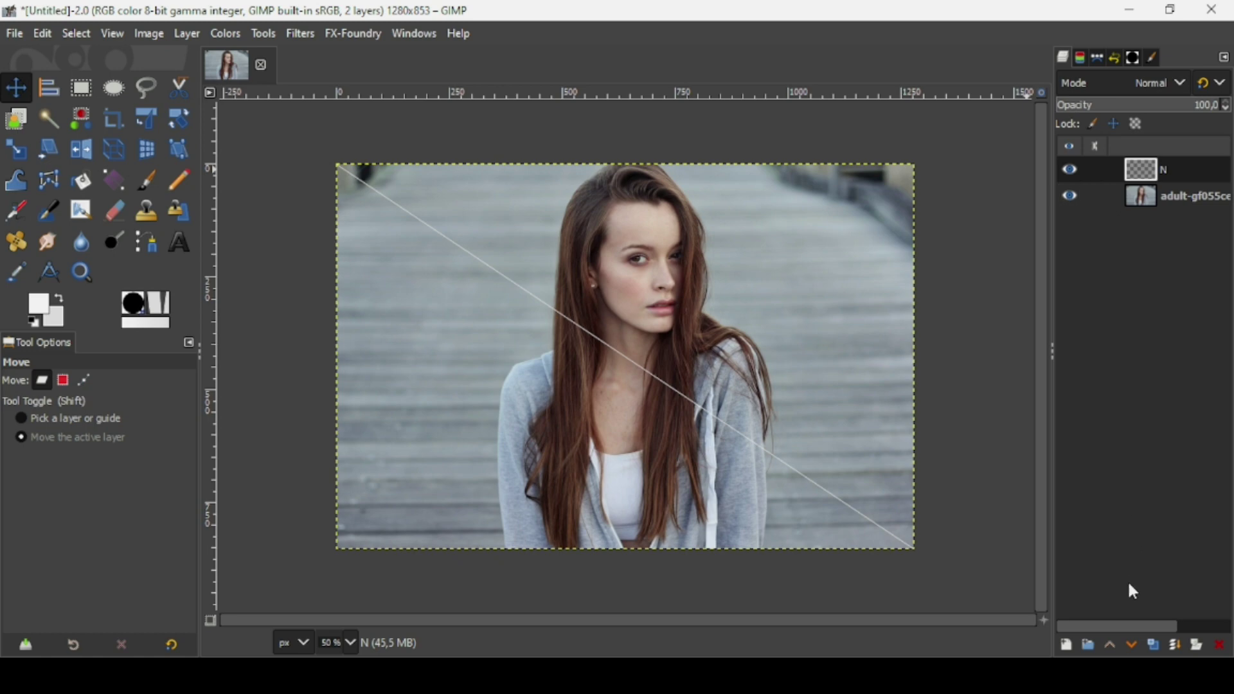
- Duplicate the line layer twice, shifting one copy up-right and the other down-left
click(1153, 645)
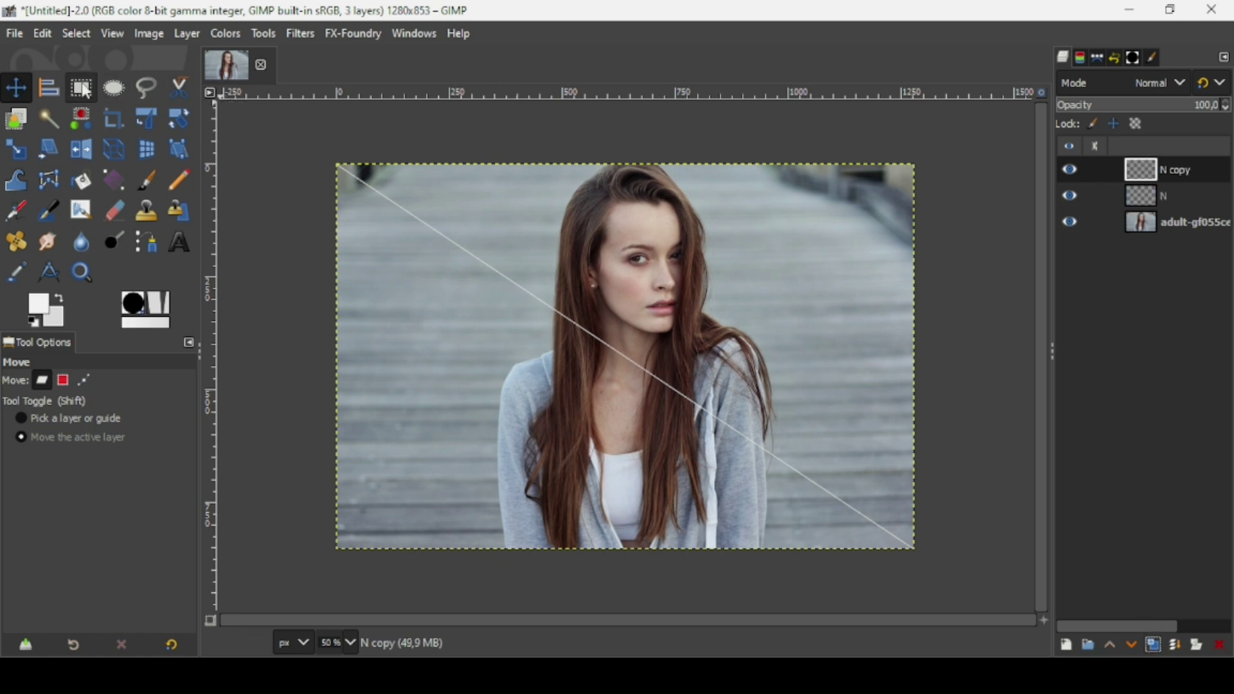
drag(745, 379, 823, 270)
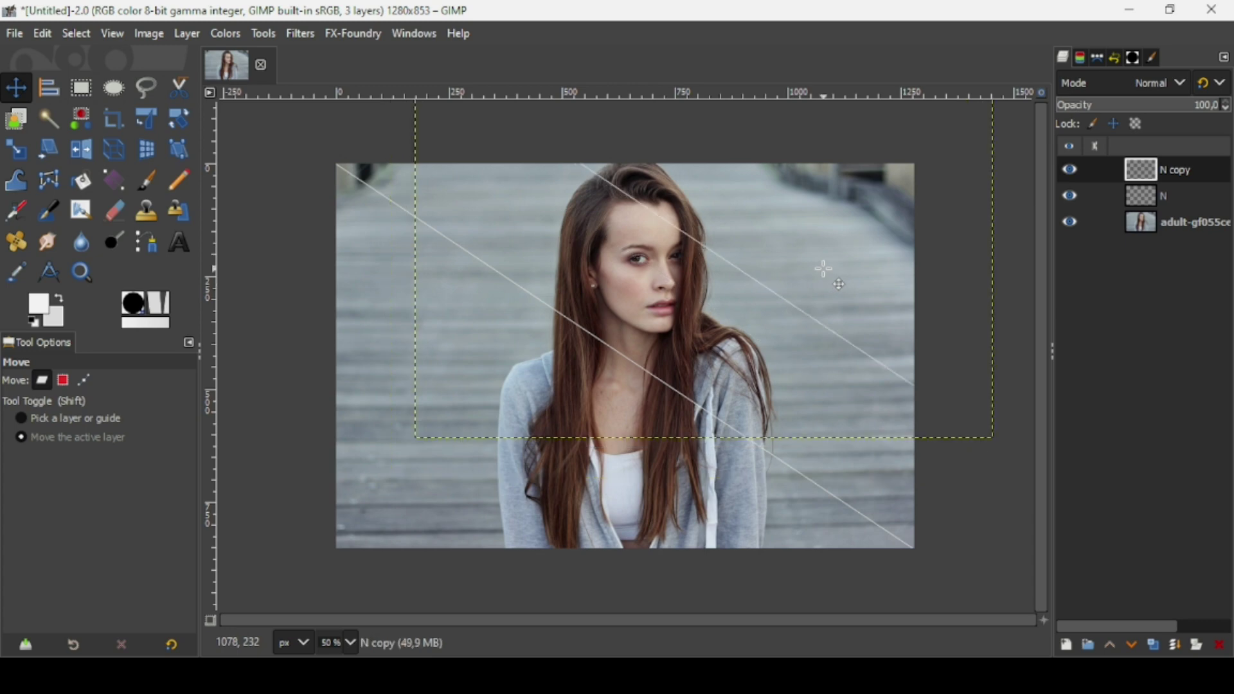
click(1152, 646)
drag(731, 249, 580, 439)
- Nudge N copy into place and merge N copy #1 down into N copy
click(1155, 192)
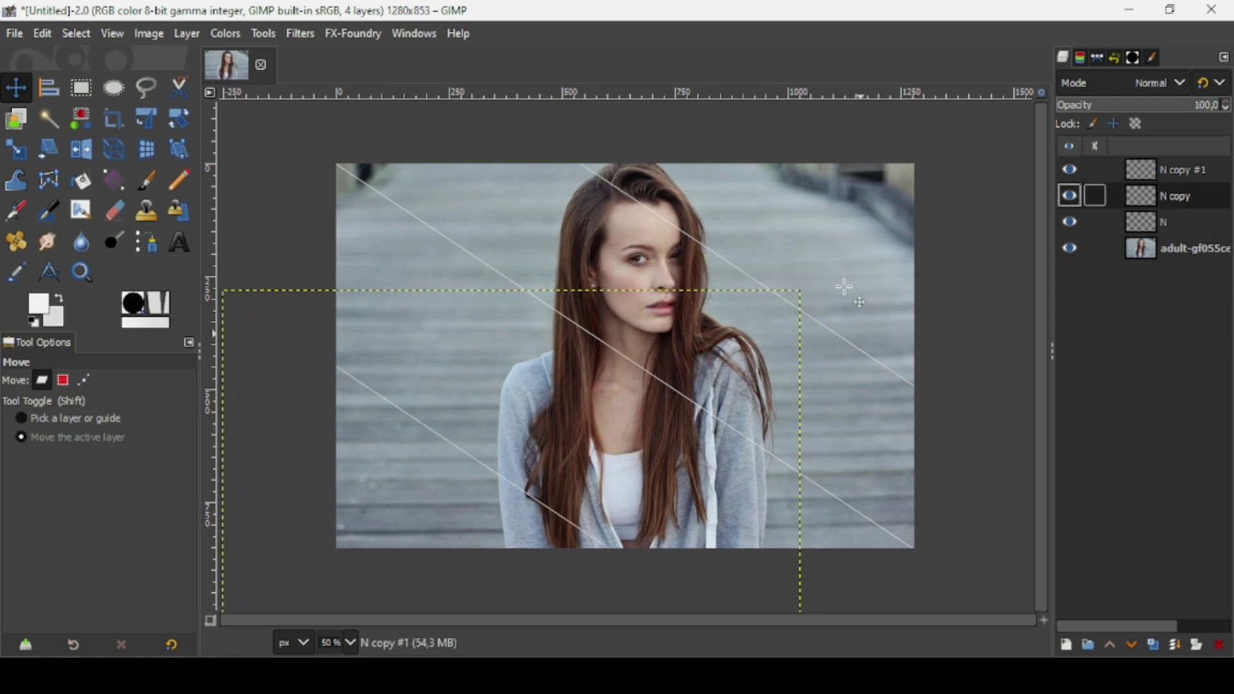
drag(829, 286, 836, 275)
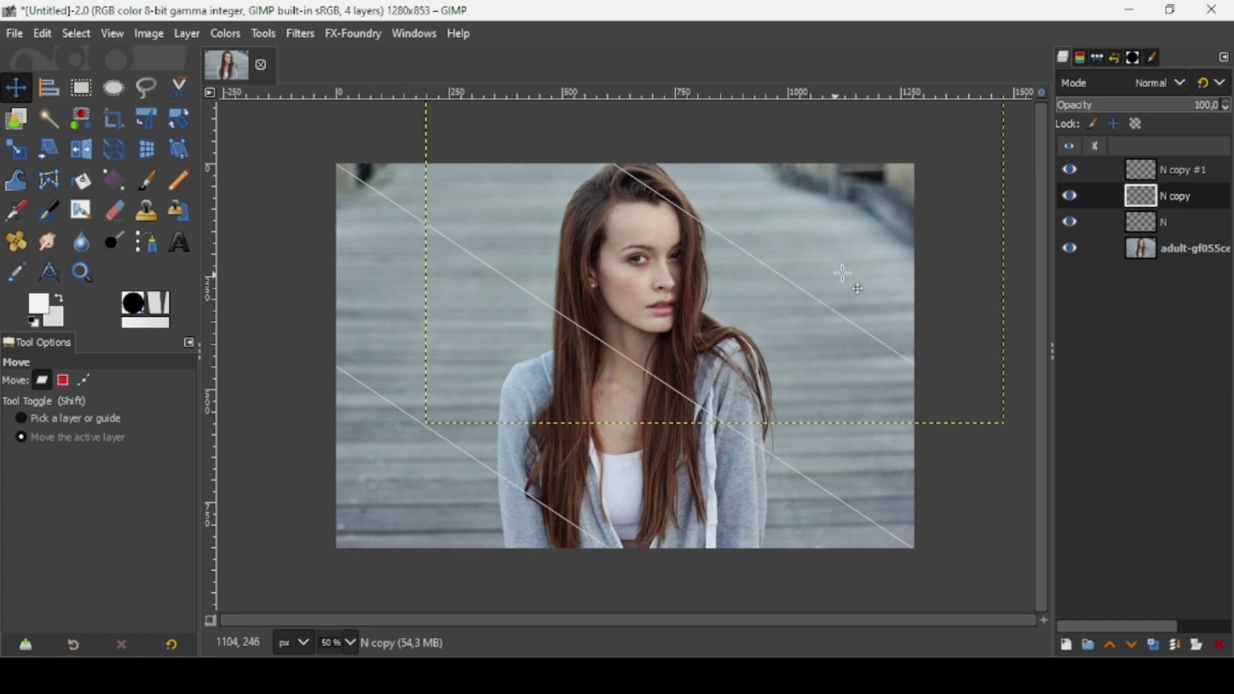
click(1149, 174)
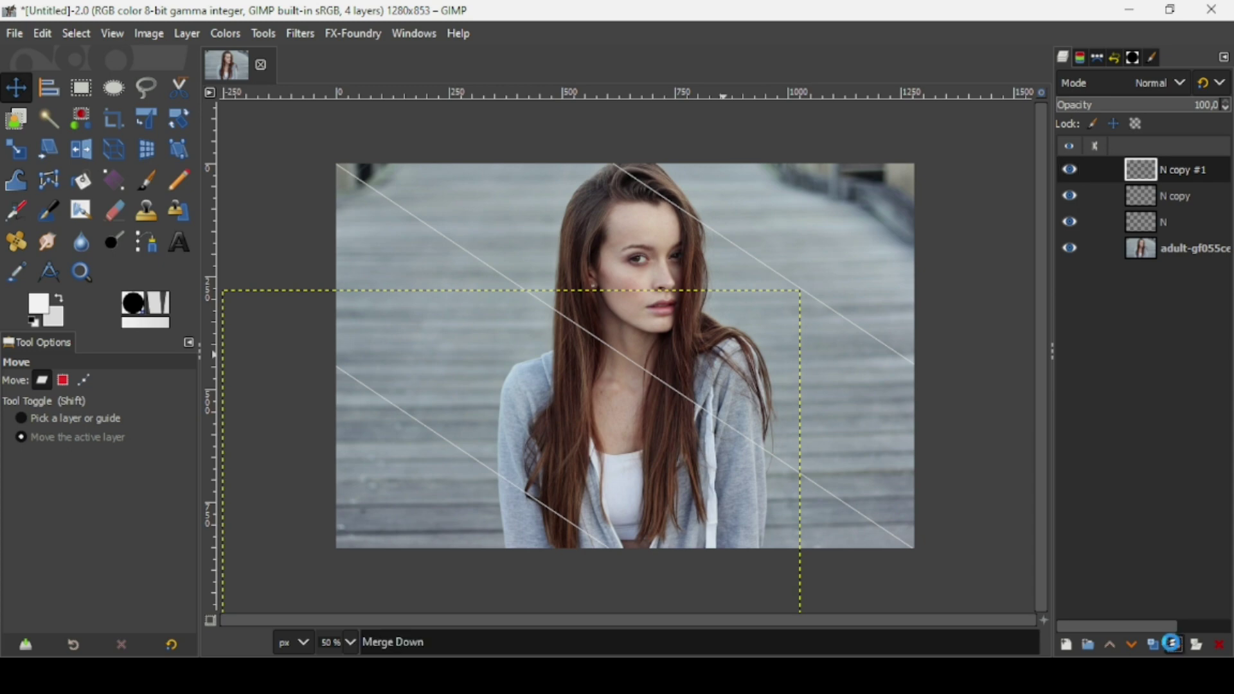
click(1175, 646)
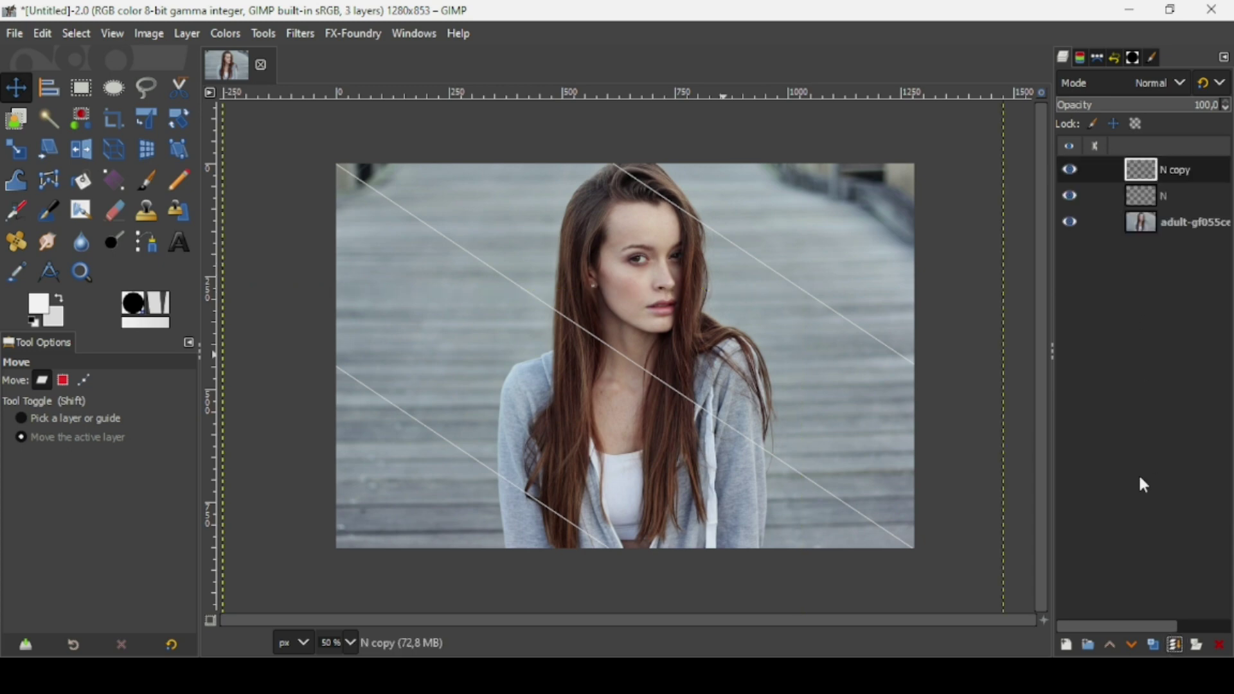
- Merge N copy into N, duplicate it, and flip the copy horizontally to form X lines
click(1176, 646)
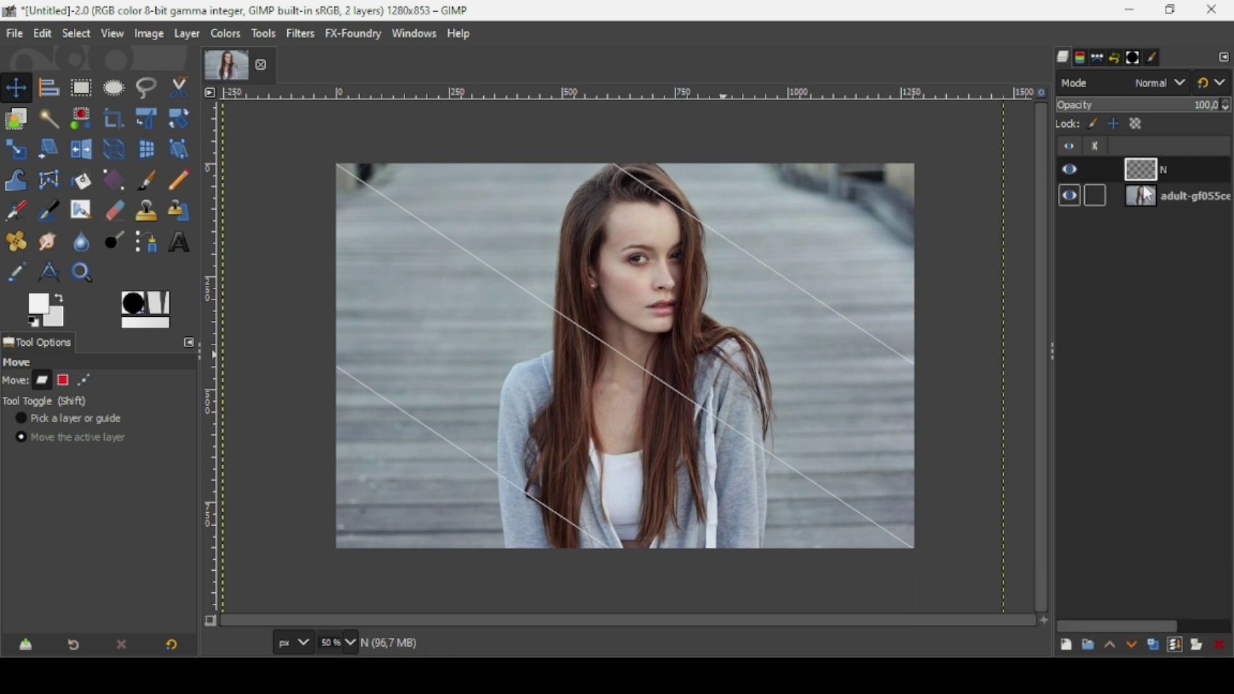
click(1156, 649)
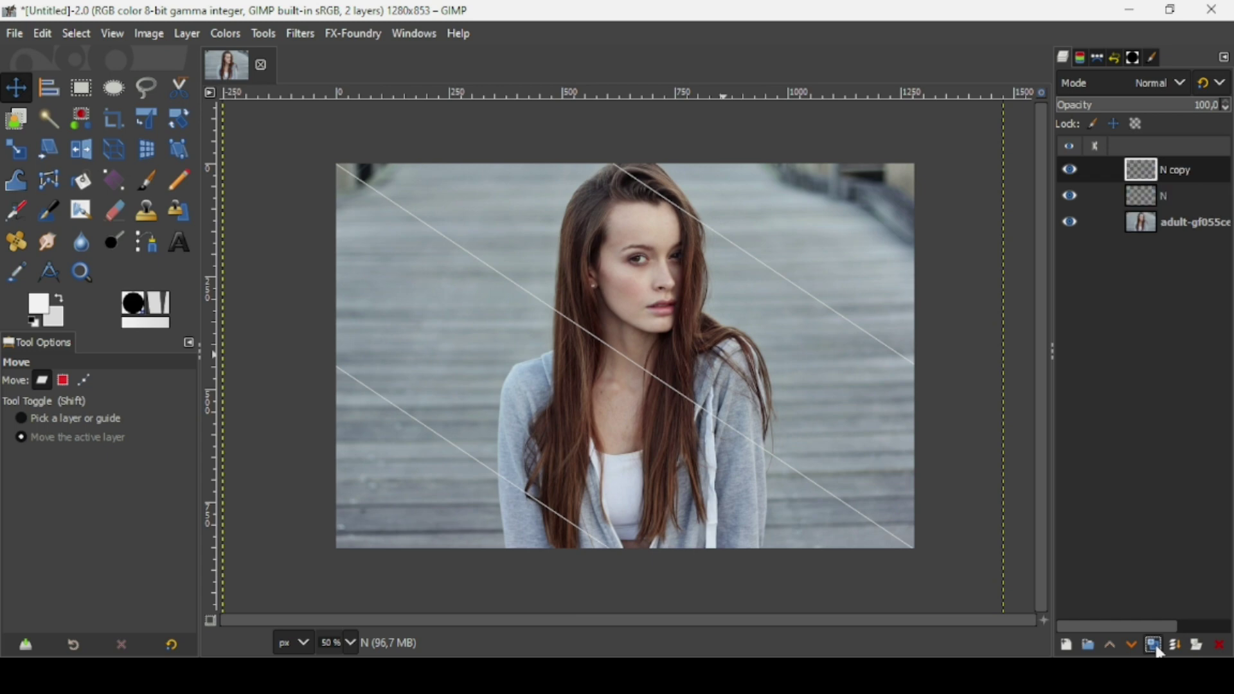
click(89, 155)
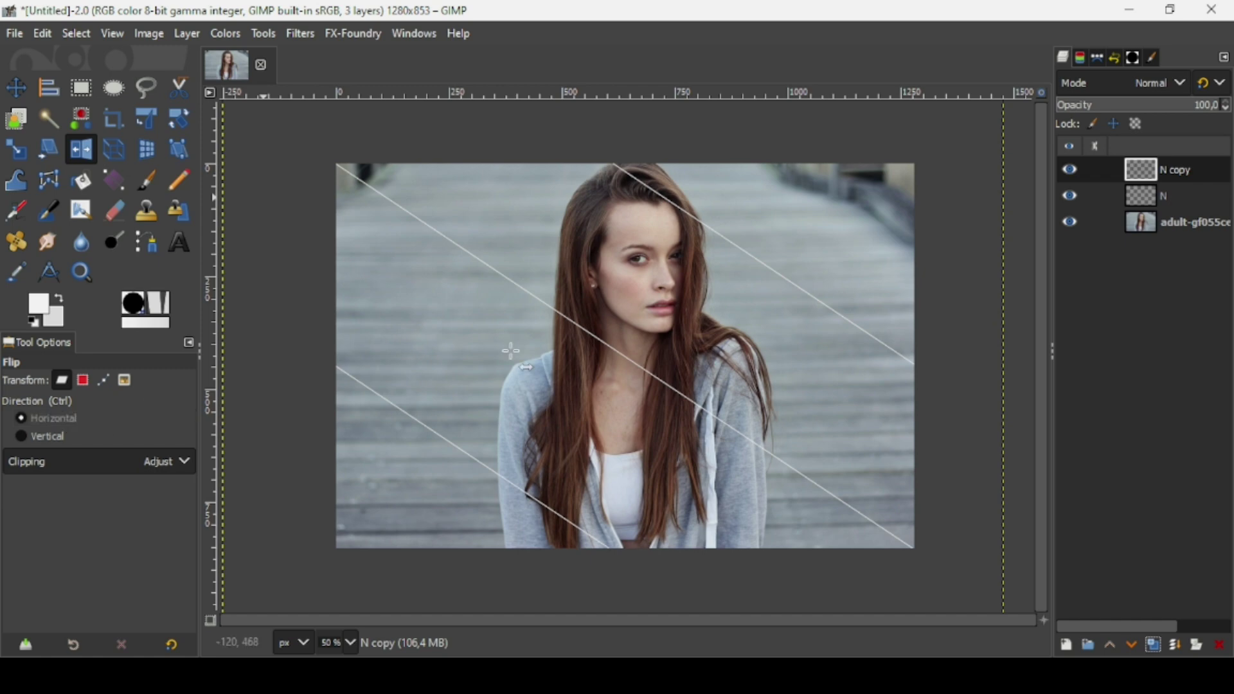
click(634, 355)
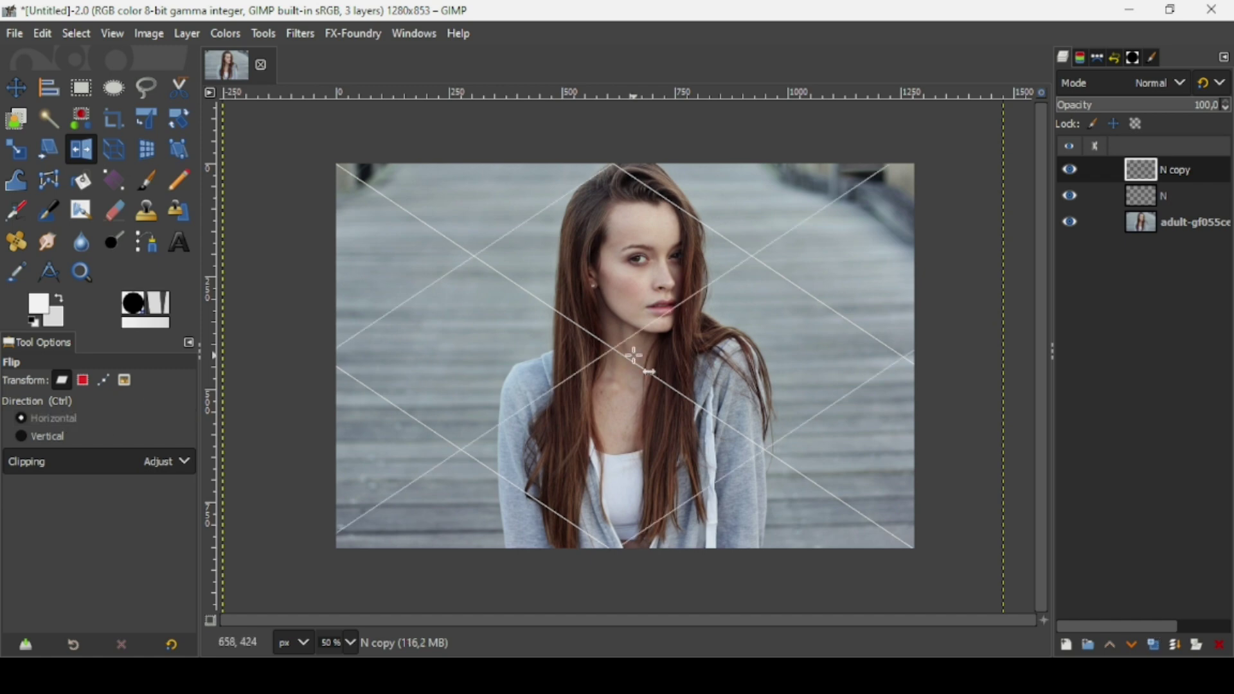
key(t)
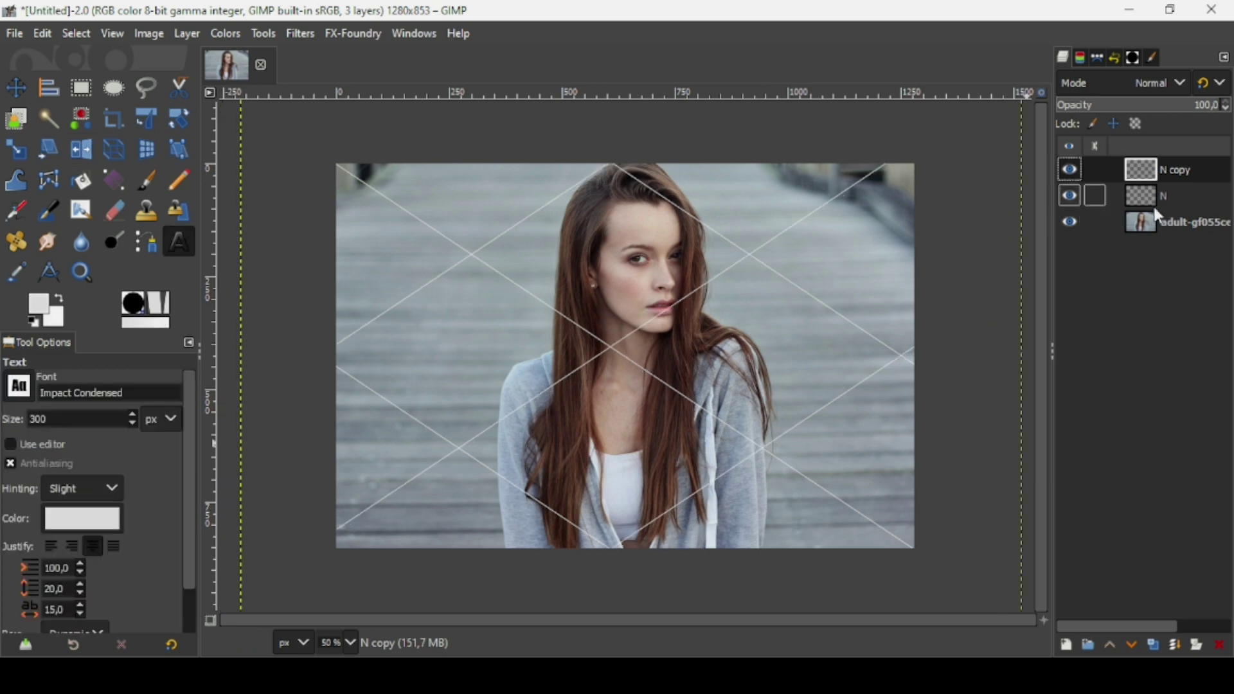
- Merge the mirrored lines down twice into the photo and resize that layer to the image size
click(1176, 647)
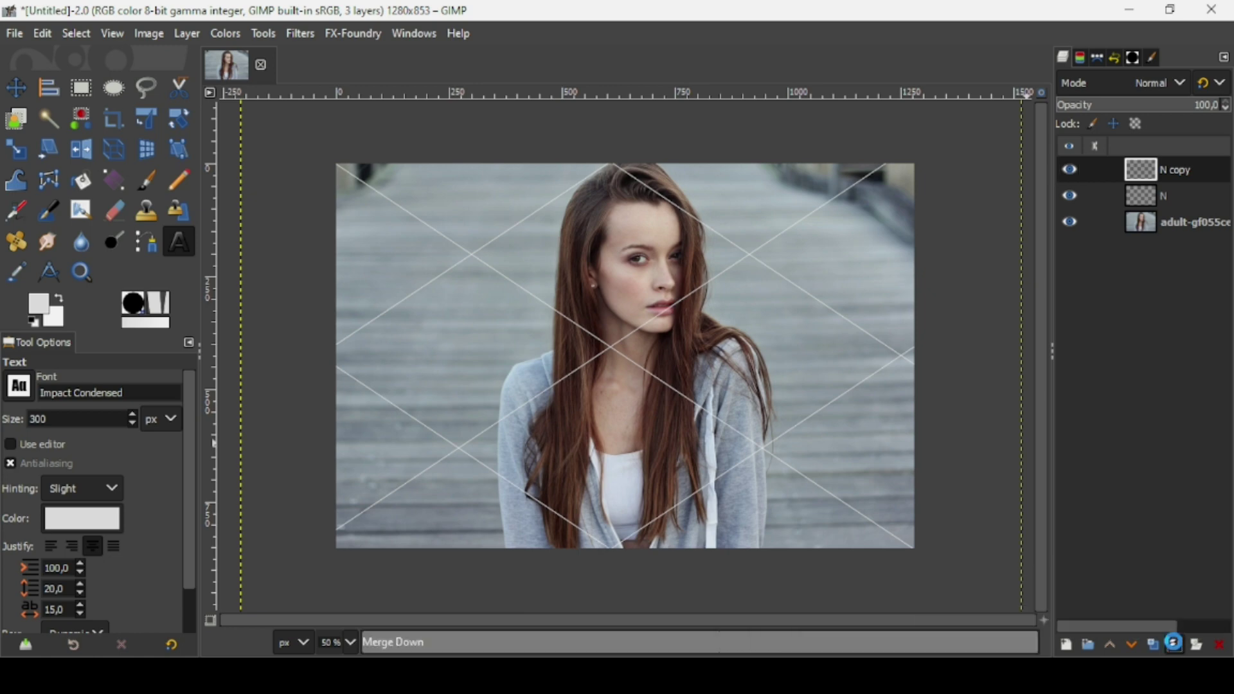
click(1174, 645)
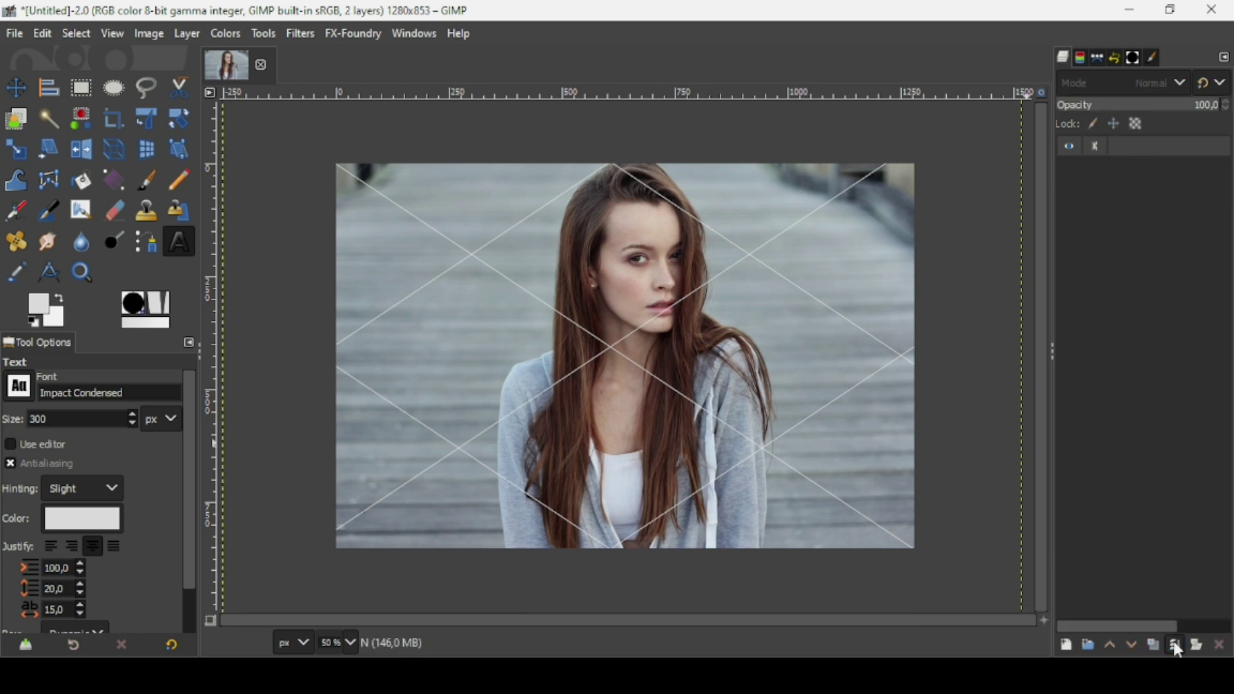
right_click(1149, 182)
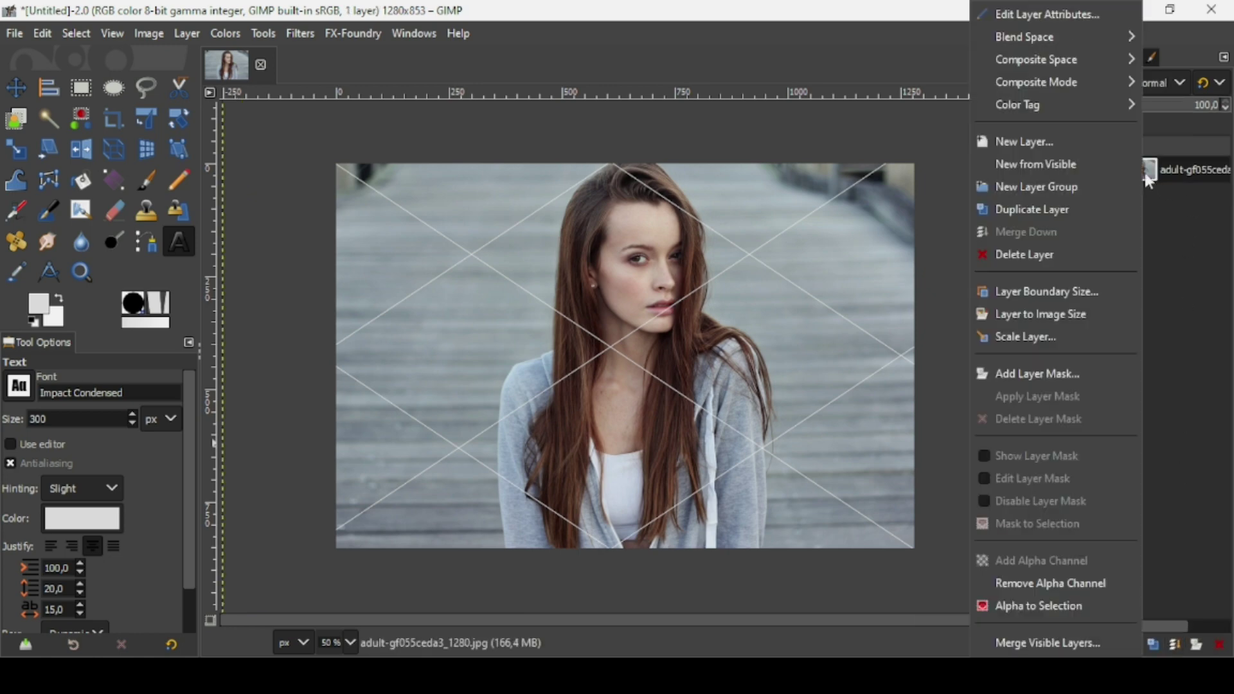
click(1065, 316)
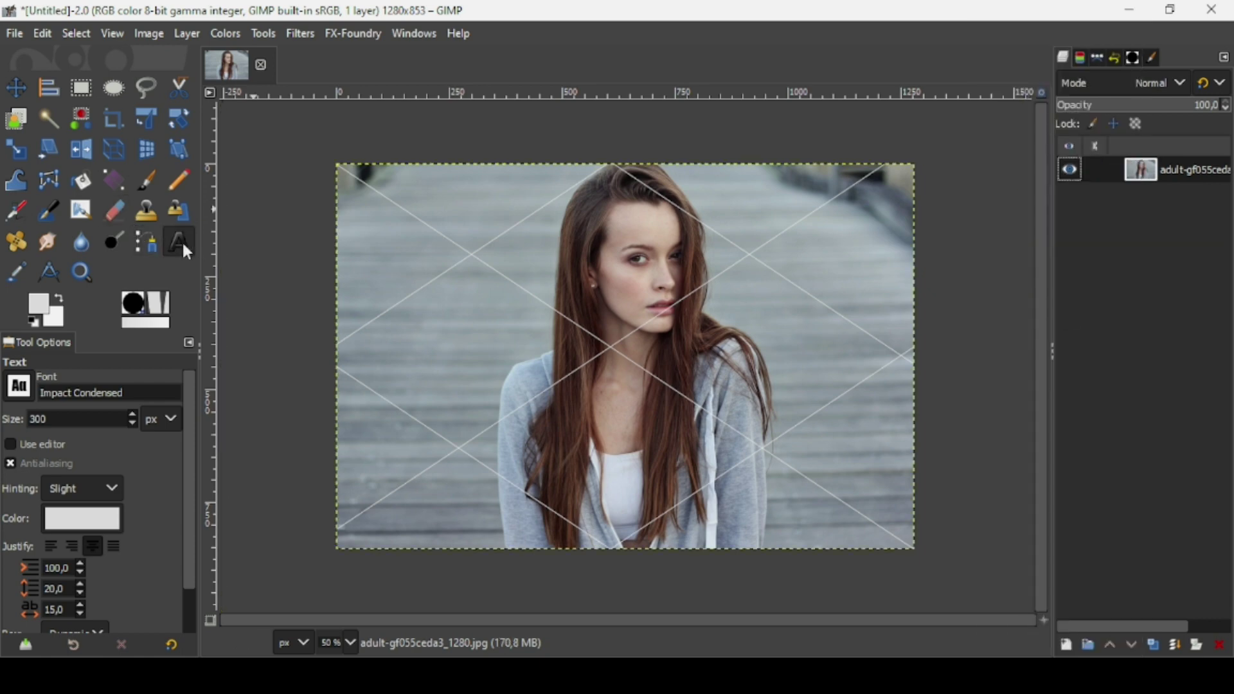
click(41, 307)
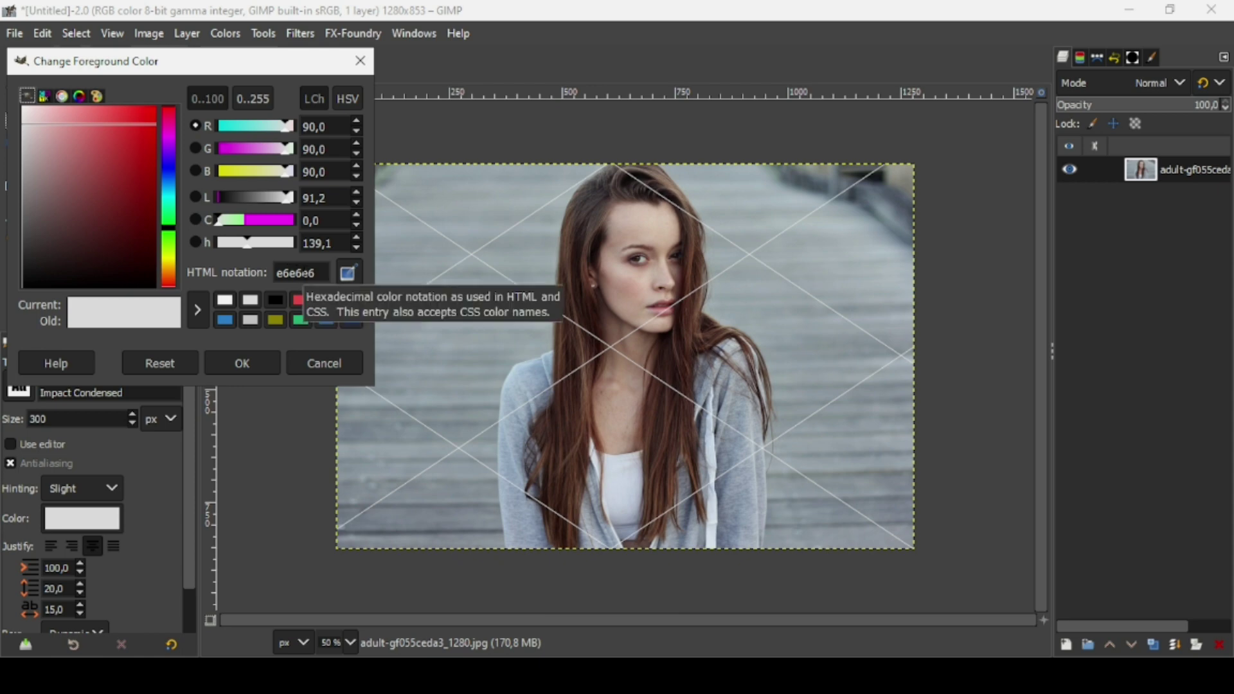
- Type WATERMARK in white 300 px Impact Condensed near the photo's top-left and select all of it
click(252, 353)
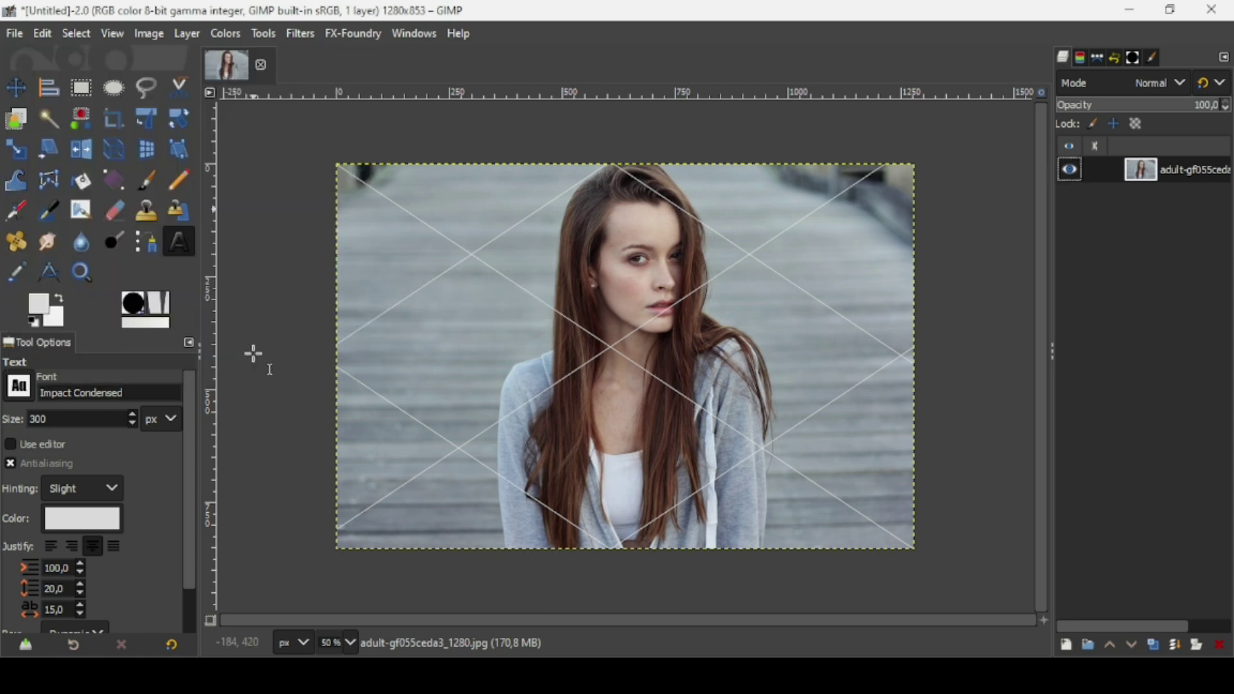
click(433, 220)
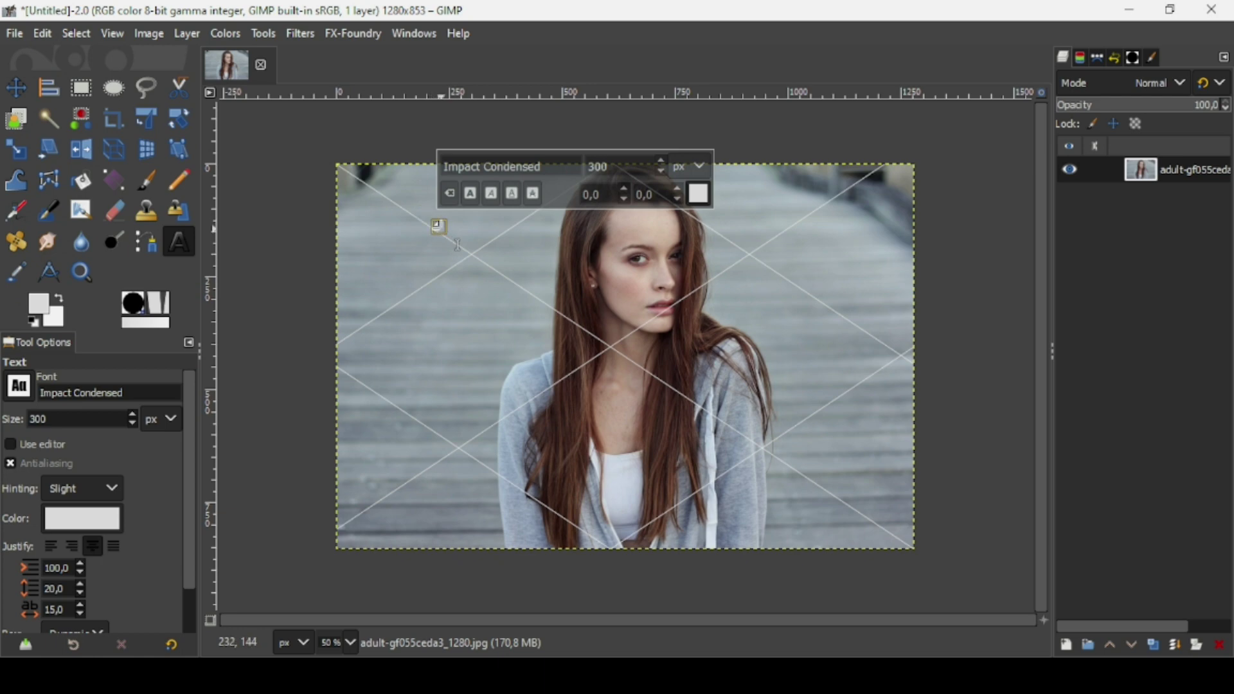
text(WATE)
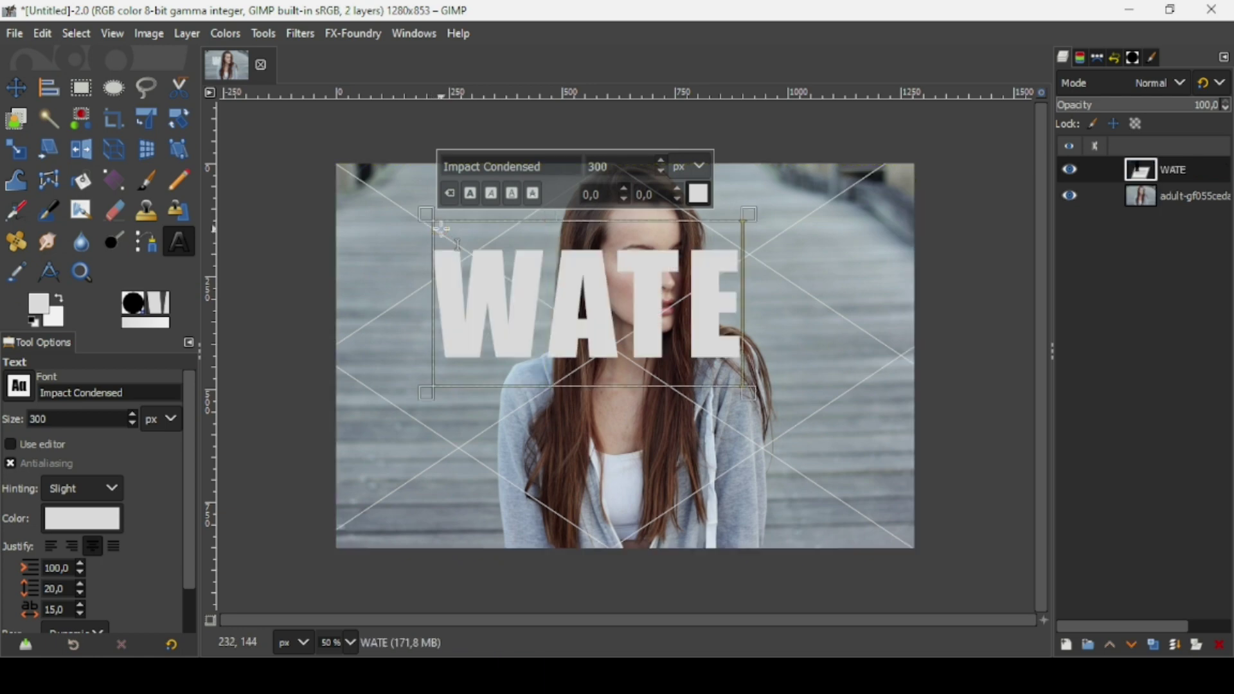
text(RMARK)
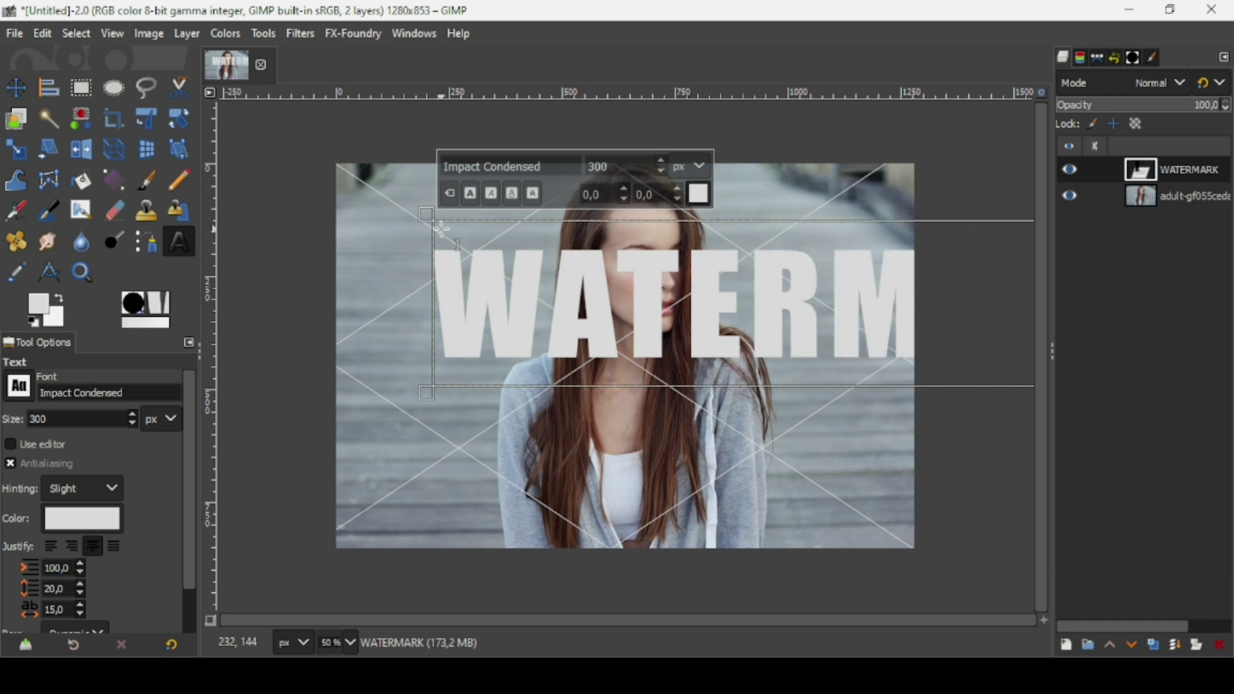
key(ctrl+a)
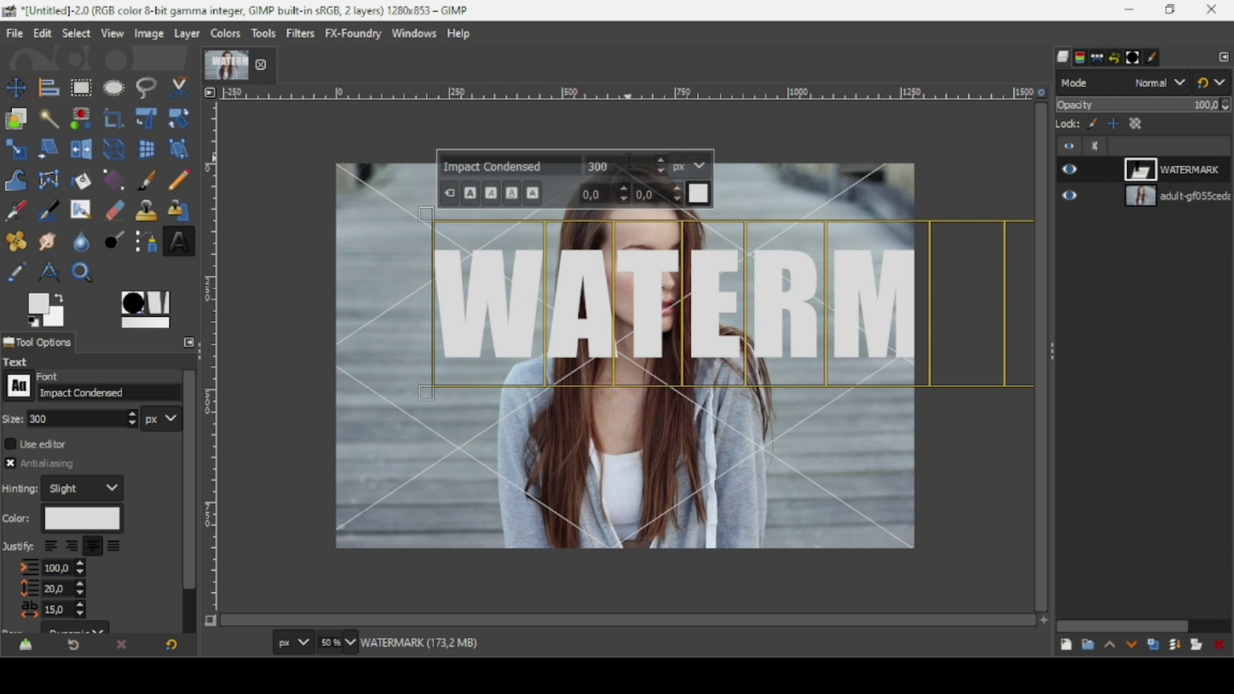
- Change the WATERMARK text size to 80 px, trying 70 px first
double_click(628, 161)
text(70)
key(Return)
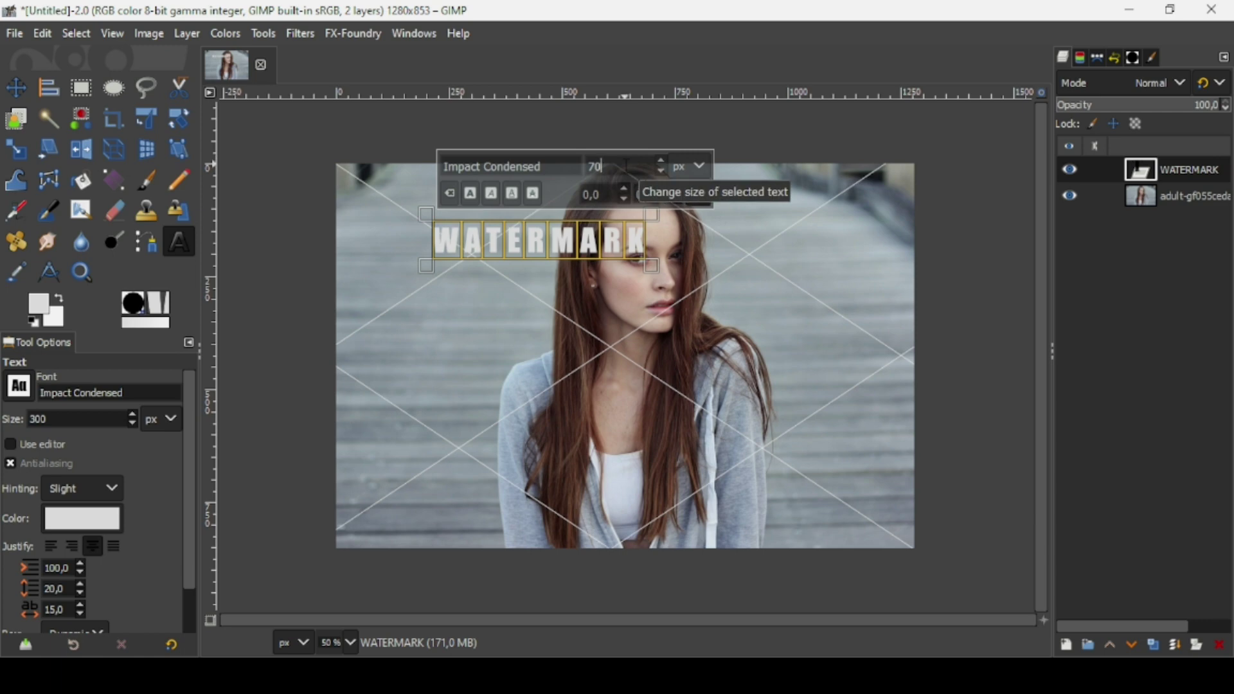
key(BackSpace)
key(BackSpace)
text(80)
key(Return)
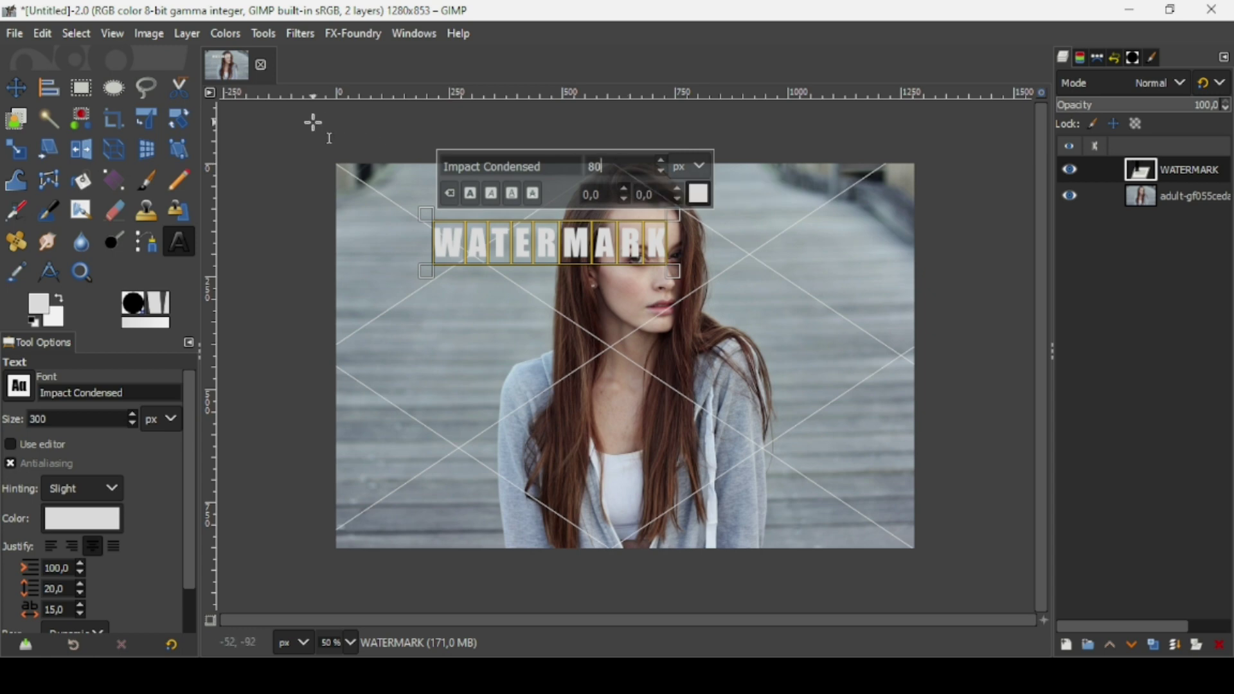
click(17, 87)
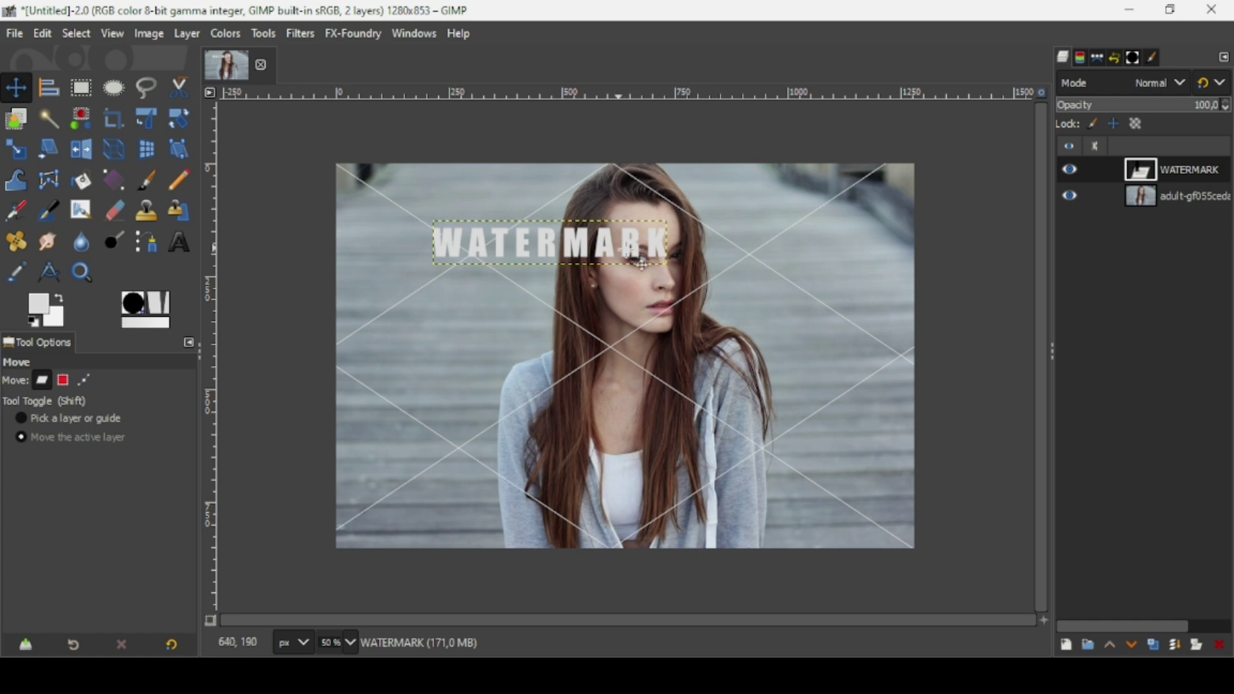
- Turn the WATERMARK layer's alpha into a selection and copy the letters to the clipboard
right_click(1141, 180)
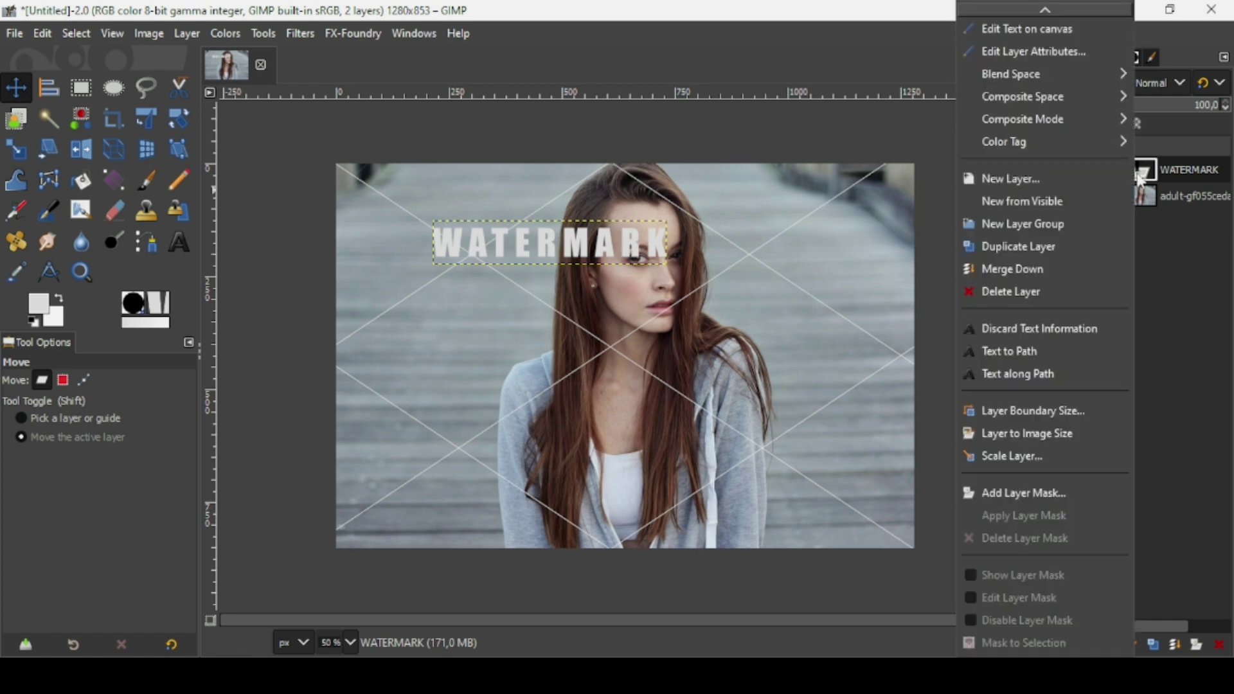
scroll(1060, 516, down, 2)
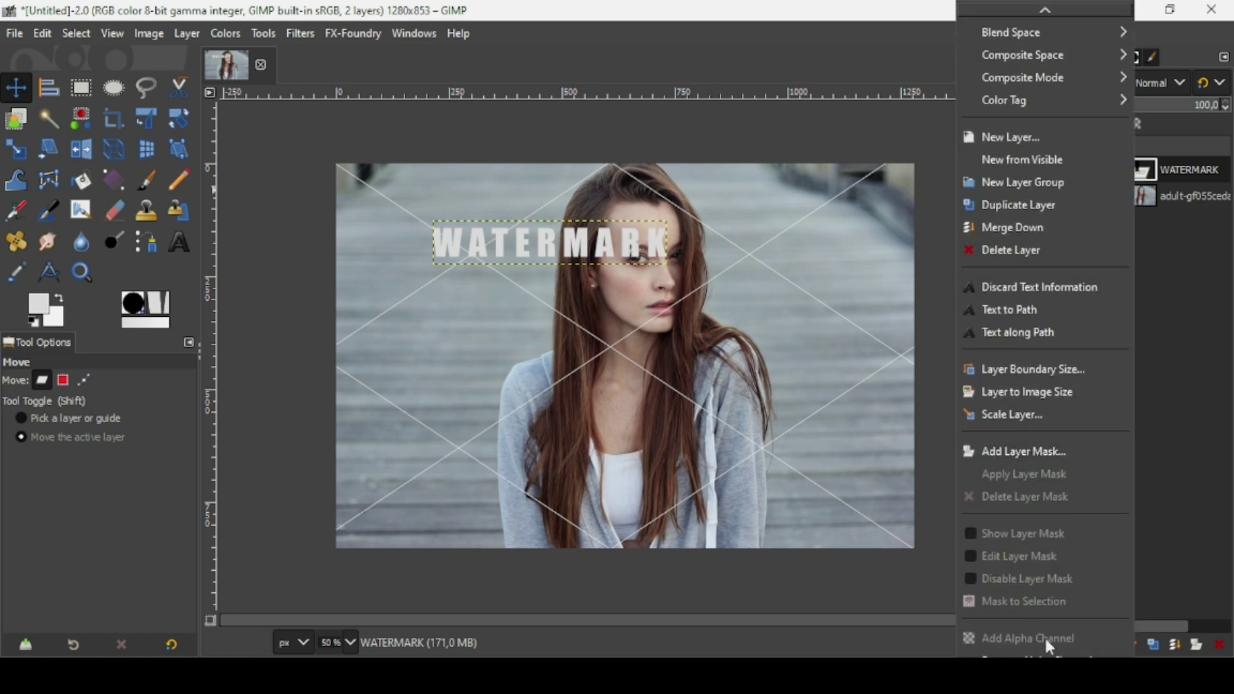
scroll(1044, 635, down, 1)
click(1027, 651)
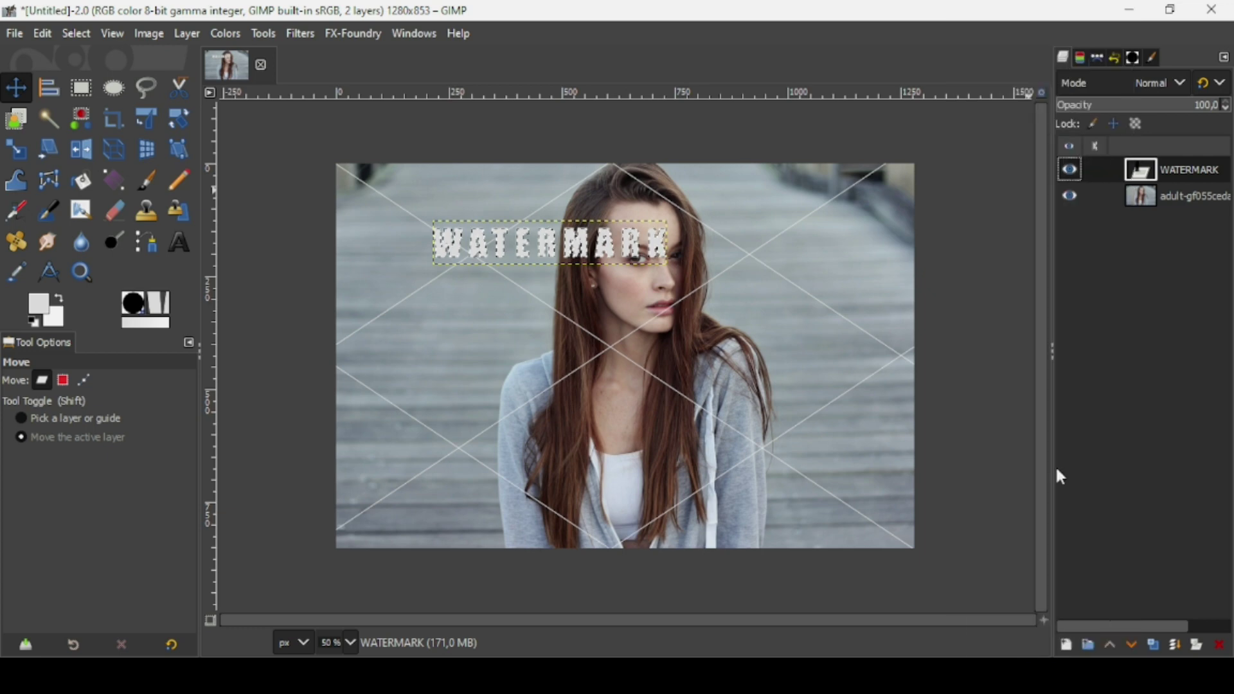
key(ctrl+c)
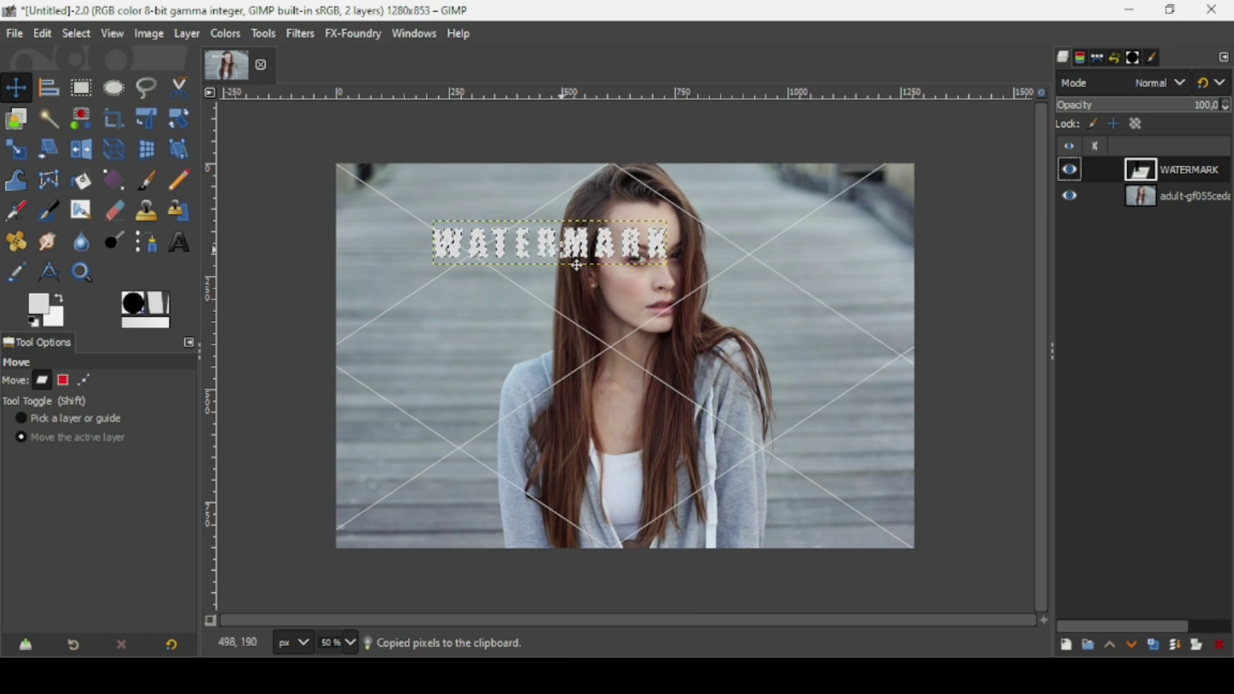
click(79, 33)
- Clear the selection, delete the WATERMARK text layer, and add a new transparent layer N
click(88, 82)
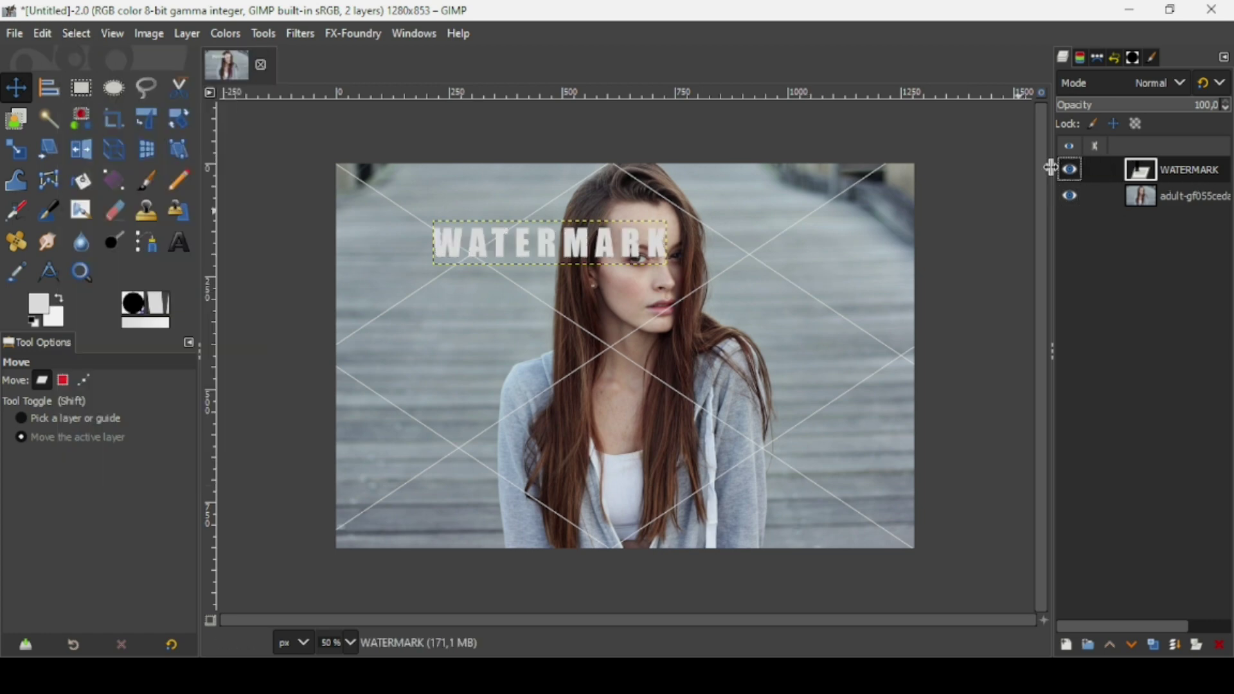
click(1220, 646)
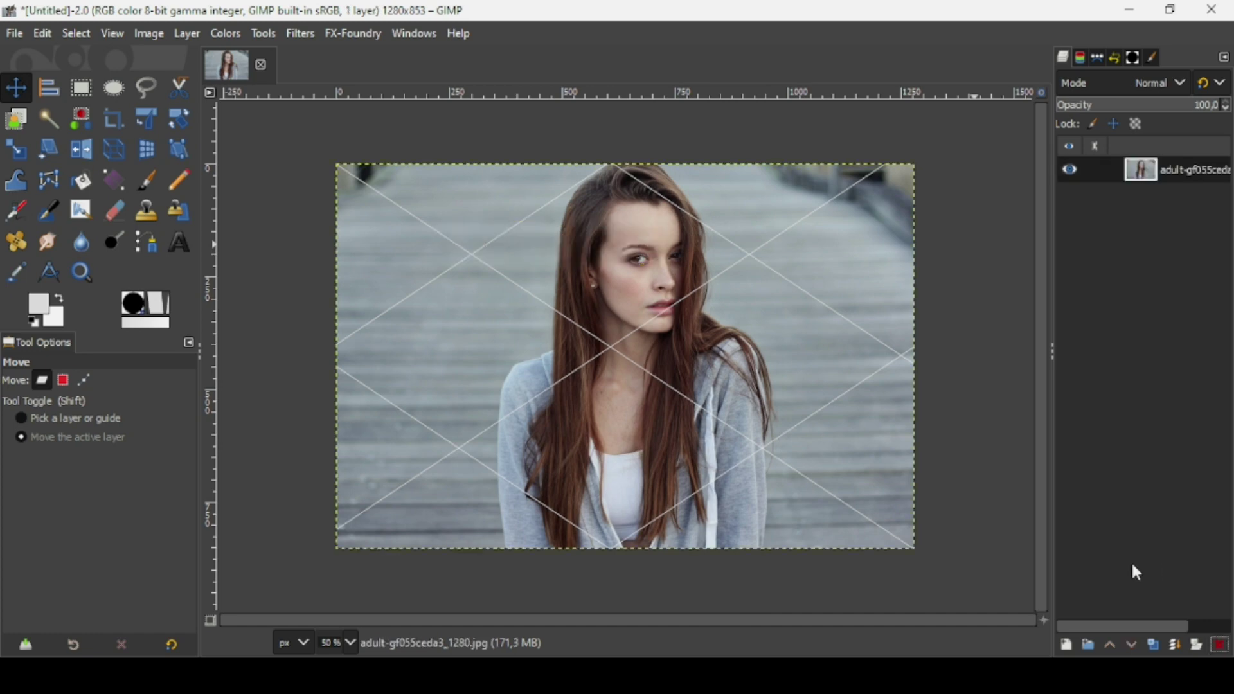
click(1068, 645)
text(N)
click(1096, 626)
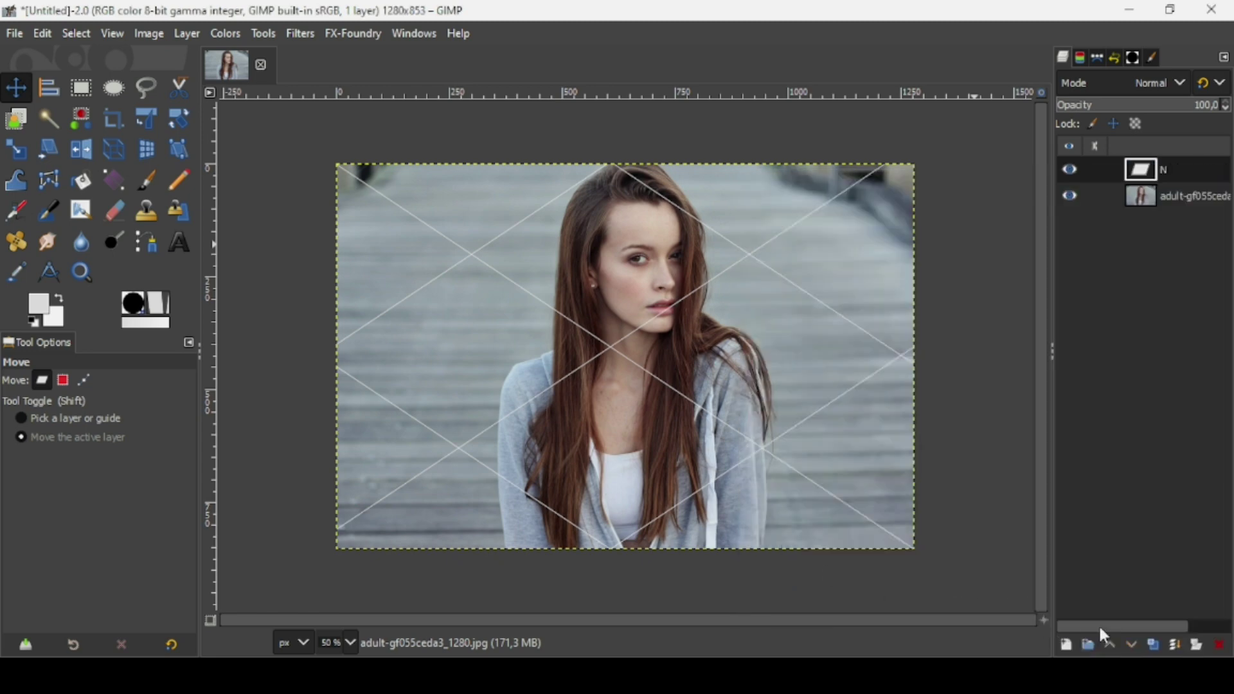
click(149, 177)
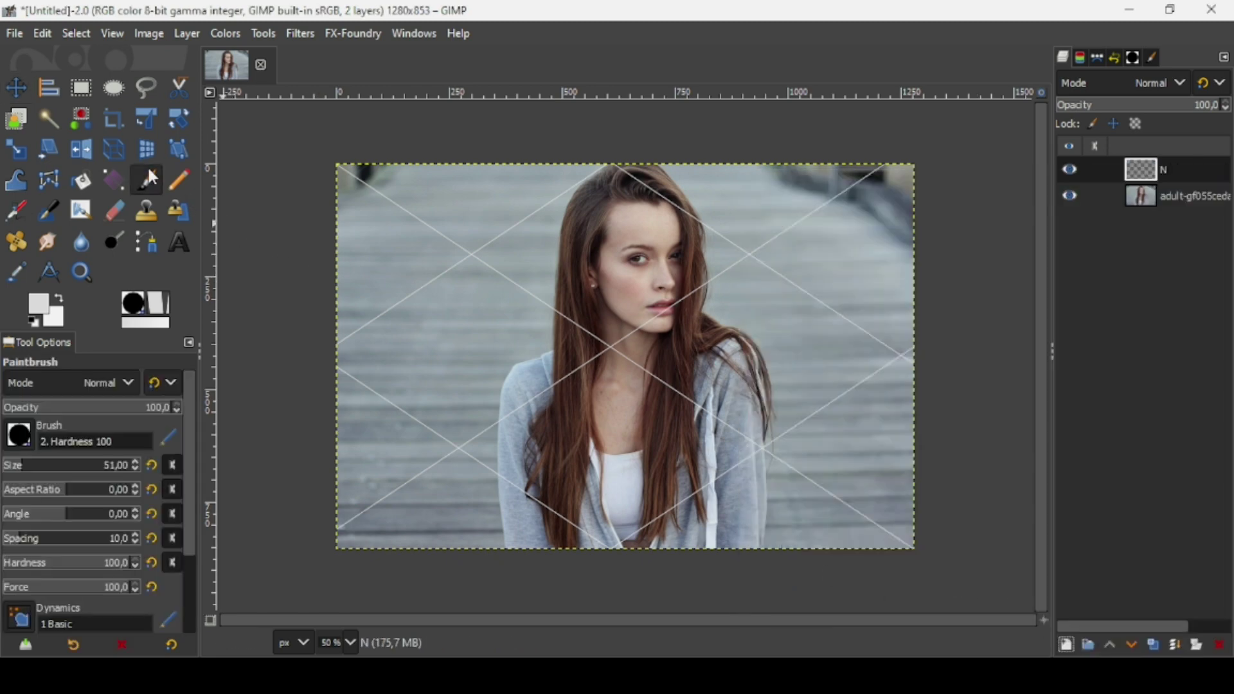
- Pick the Clipboard Image brush and stamp WATERMARK at top-left, right-centre, lower-left and lower-right
click(27, 441)
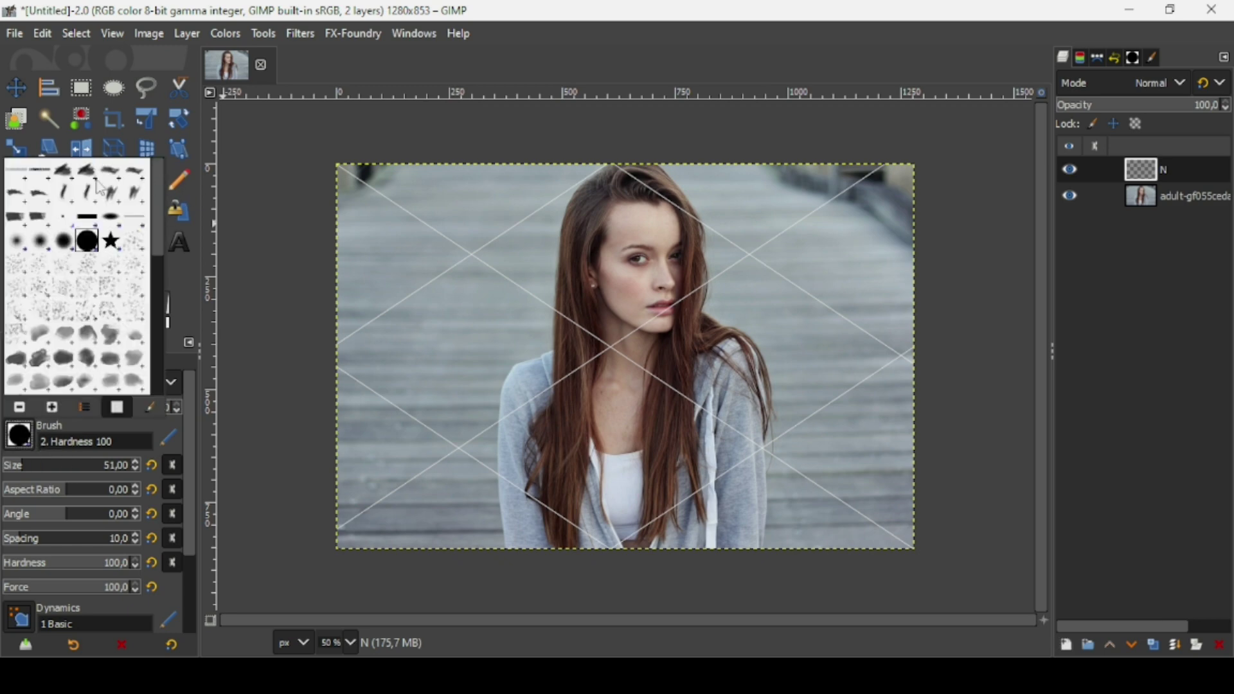
click(19, 179)
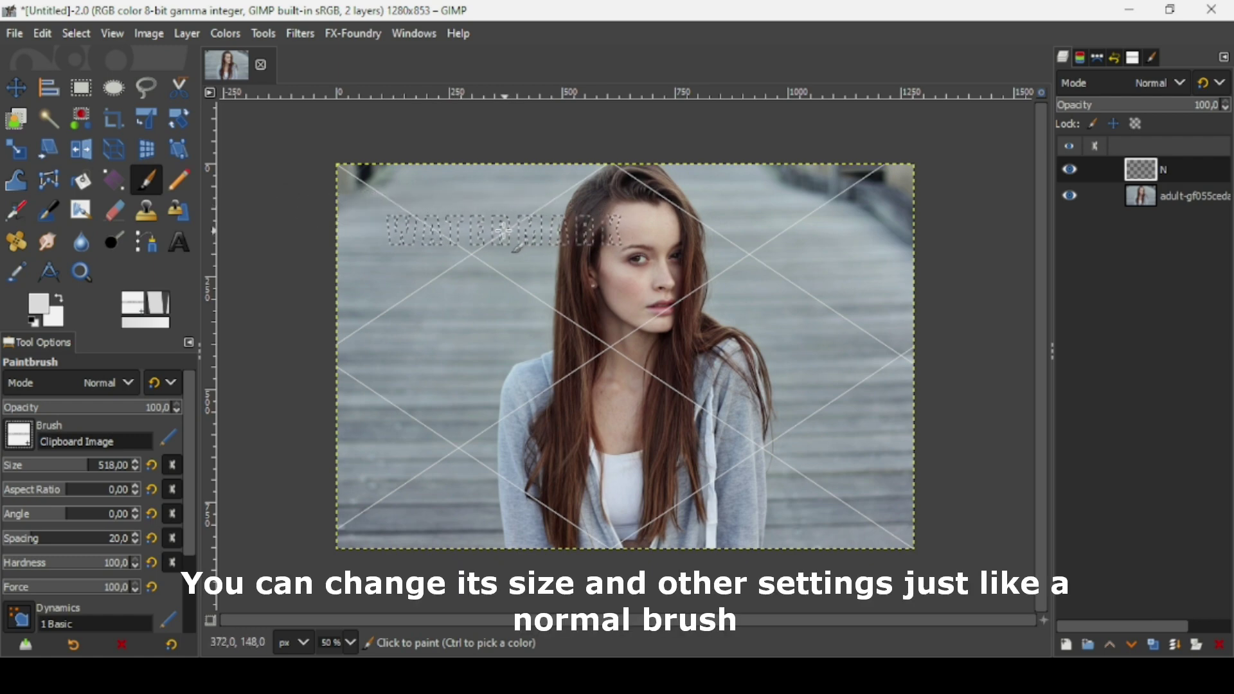
click(503, 230)
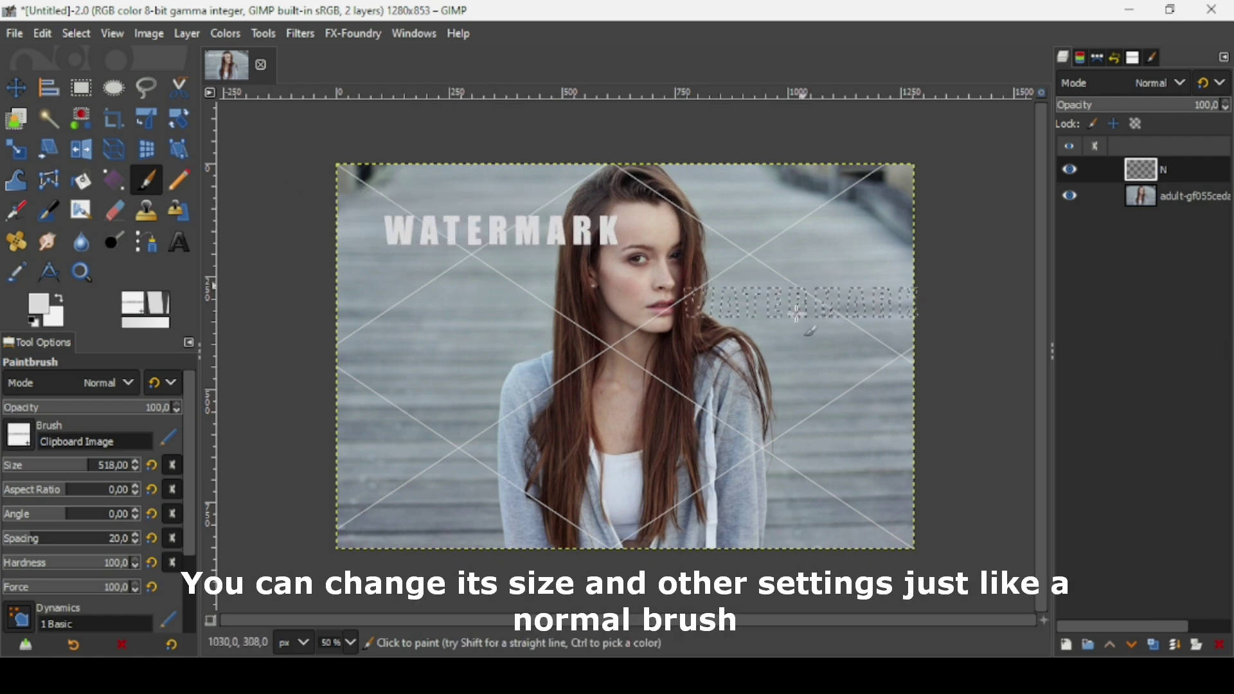
click(775, 329)
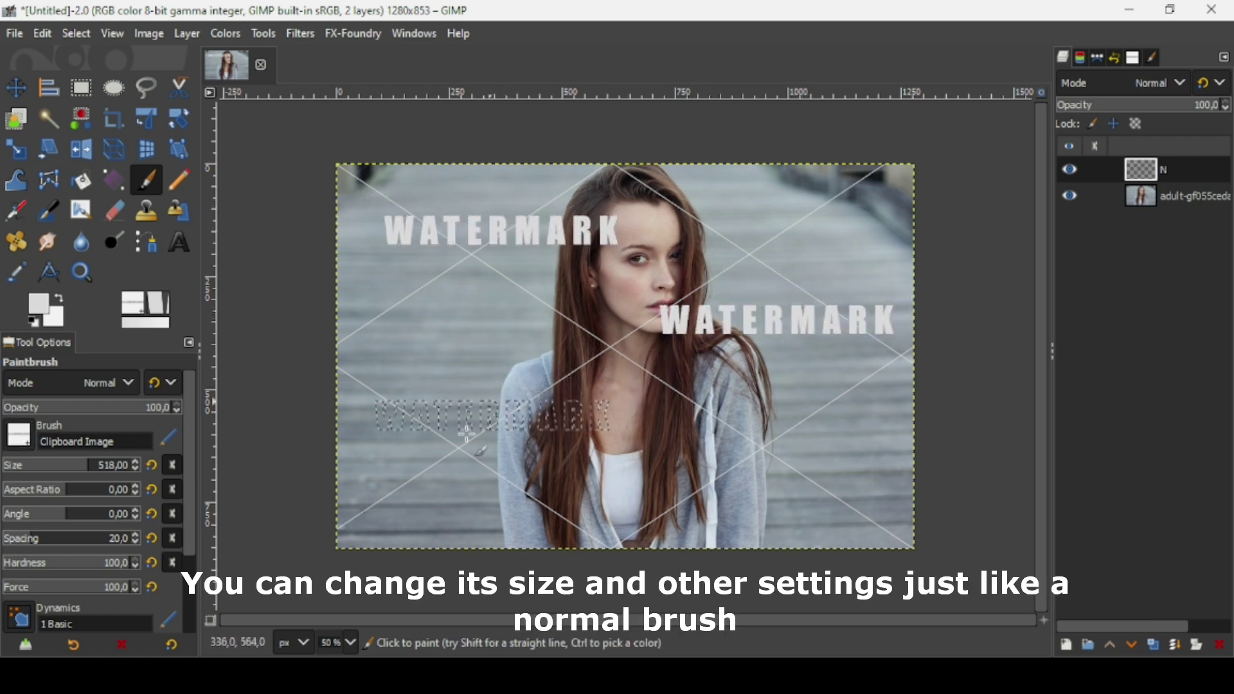
click(468, 434)
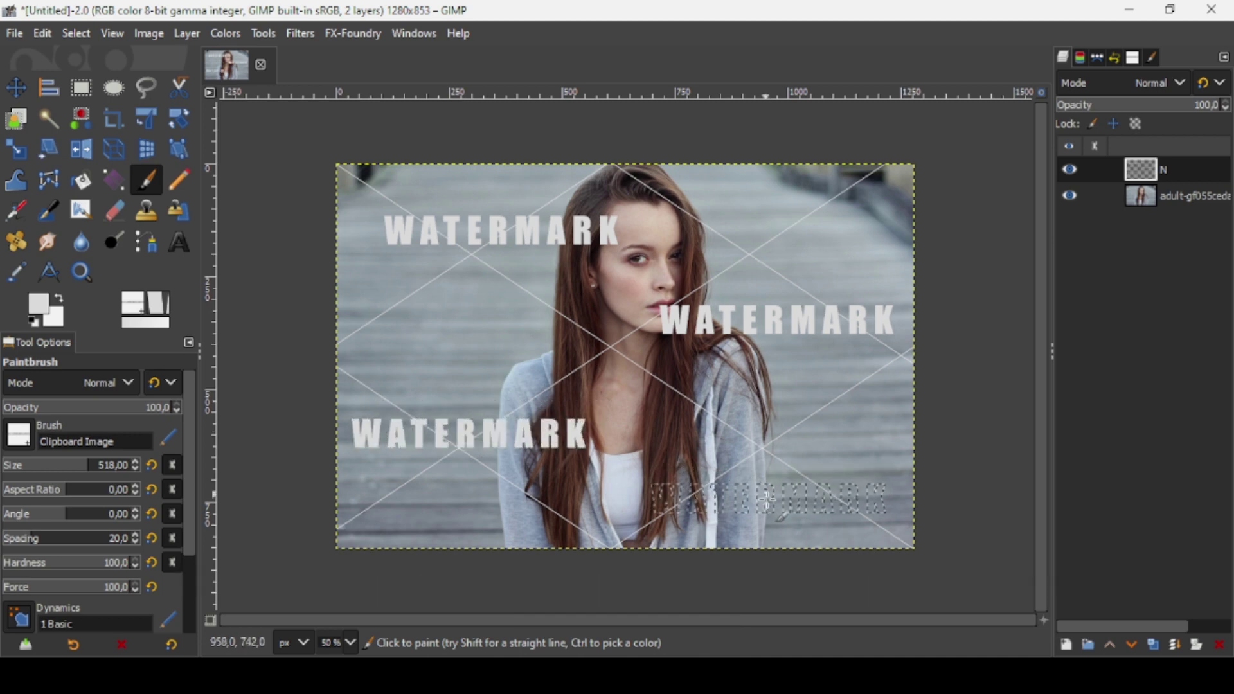
click(767, 499)
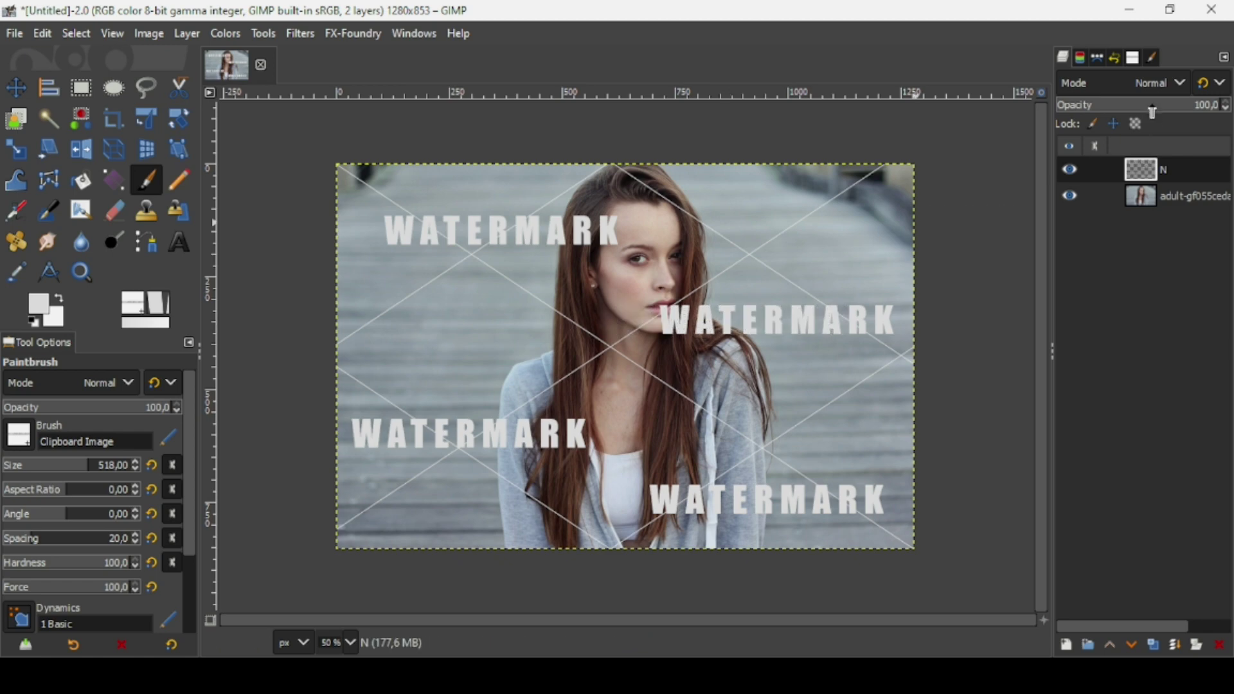
- Lower layer N's opacity to 37.9 and merge it down into the photo
drag(1144, 107, 1118, 107)
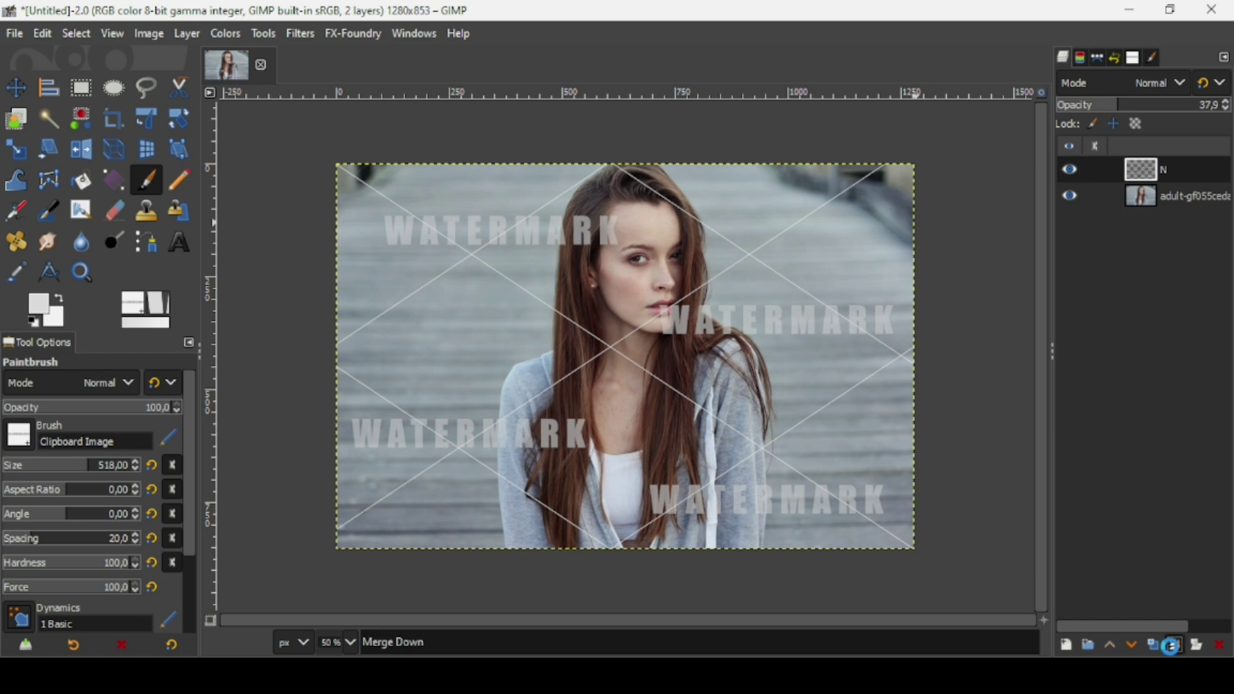
click(1175, 645)
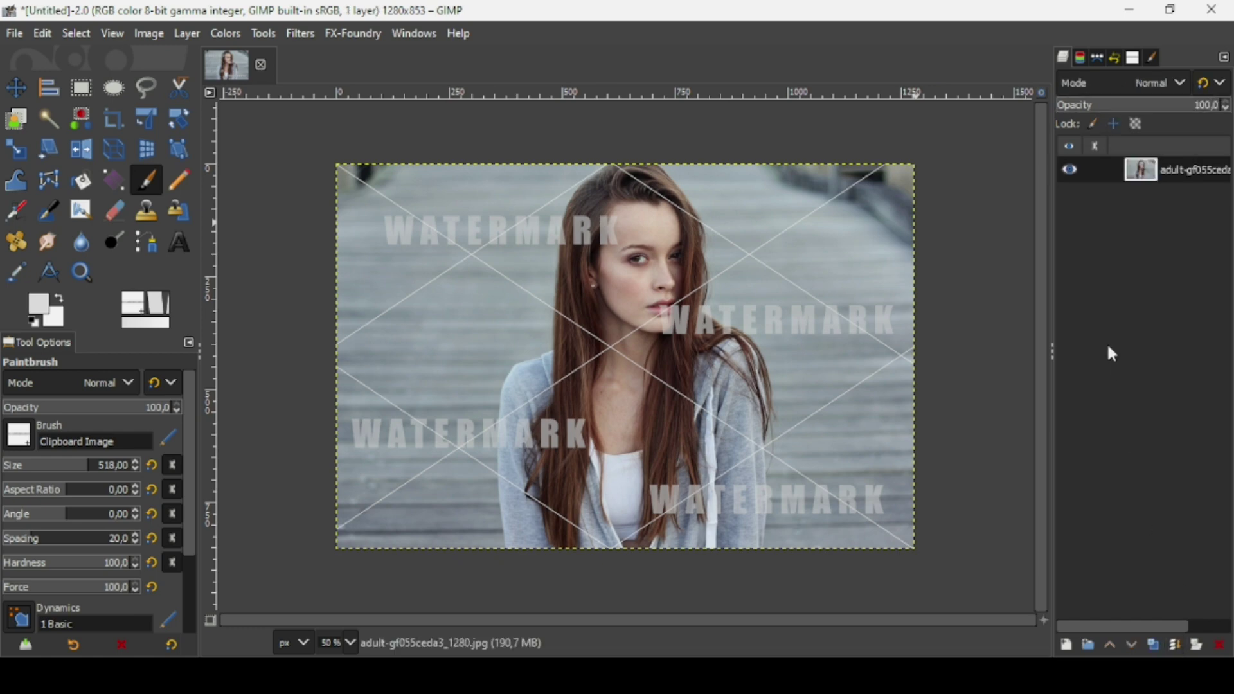